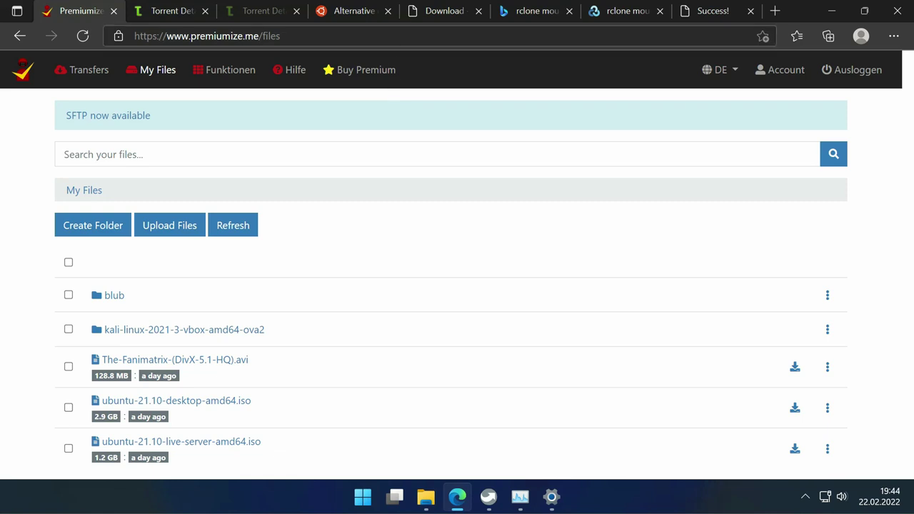
- Review the Ubuntu BitTorrent downloads and the Kali Linux torrent details, returning to the Premiumize file list
{"action": "left_click", "coordinate": [371, 13]}
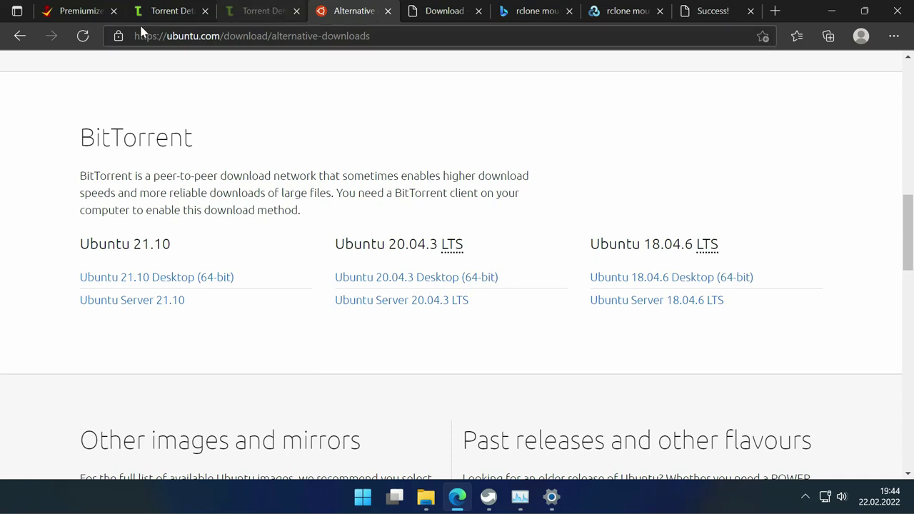
{"action": "left_click", "coordinate": [79, 16]}
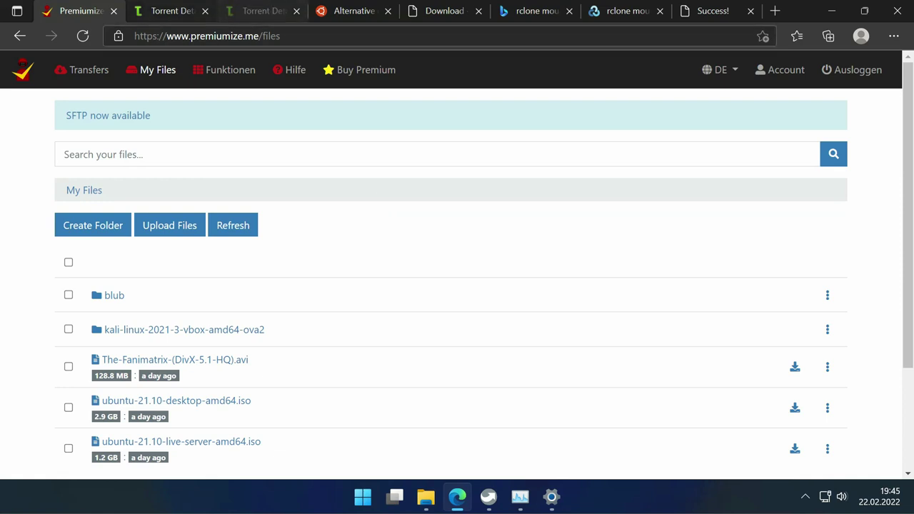
{"action": "left_click", "coordinate": [171, 12]}
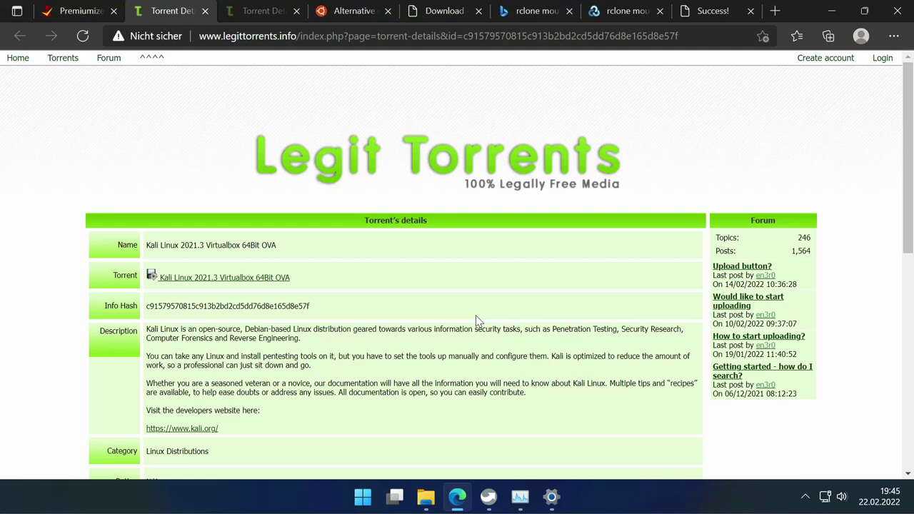
{"action": "left_click", "coordinate": [79, 11]}
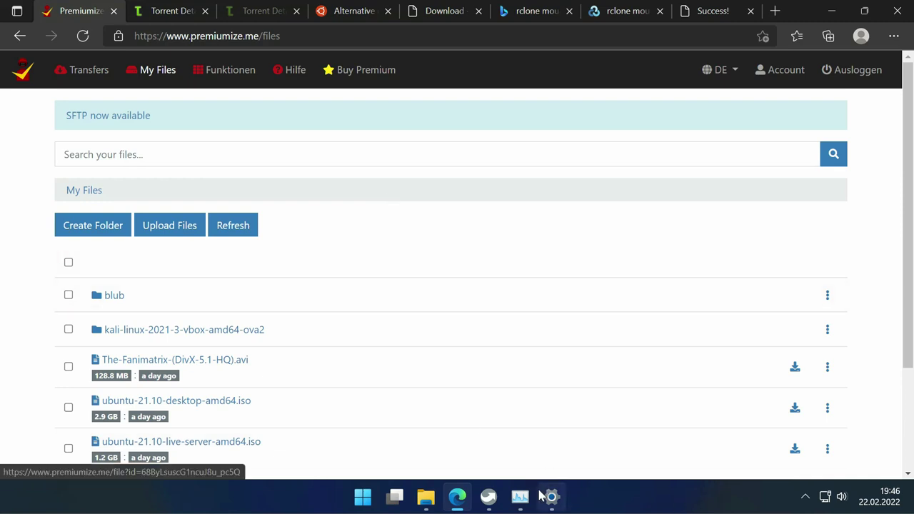
- Launch FileZilla from the PortableApps launcher and connect to the stored sftp.premiumize.me server from the connection history
{"action": "left_click", "coordinate": [499, 505]}
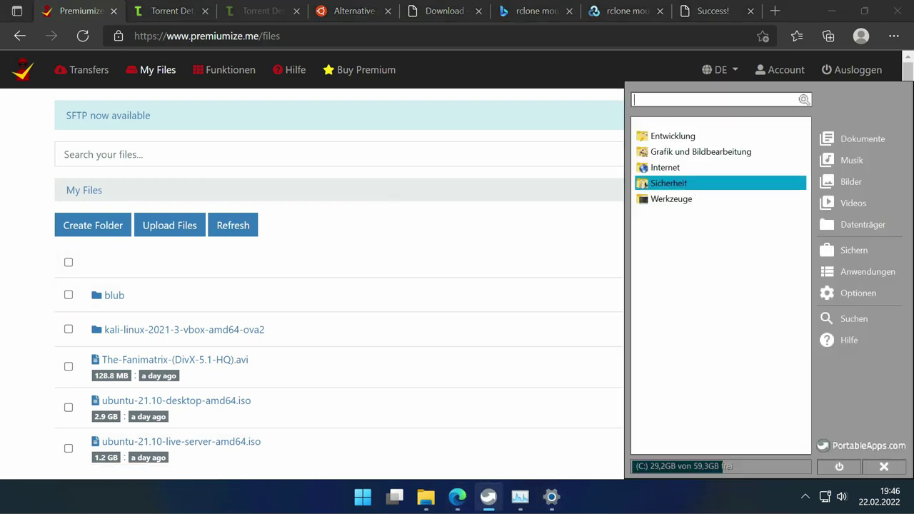
{"action": "type", "text": "file"}
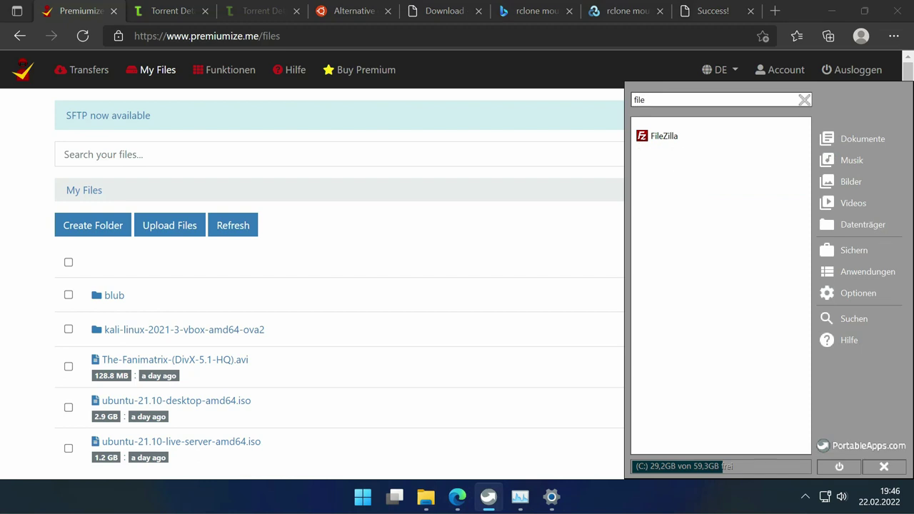
{"action": "left_click", "coordinate": [738, 137]}
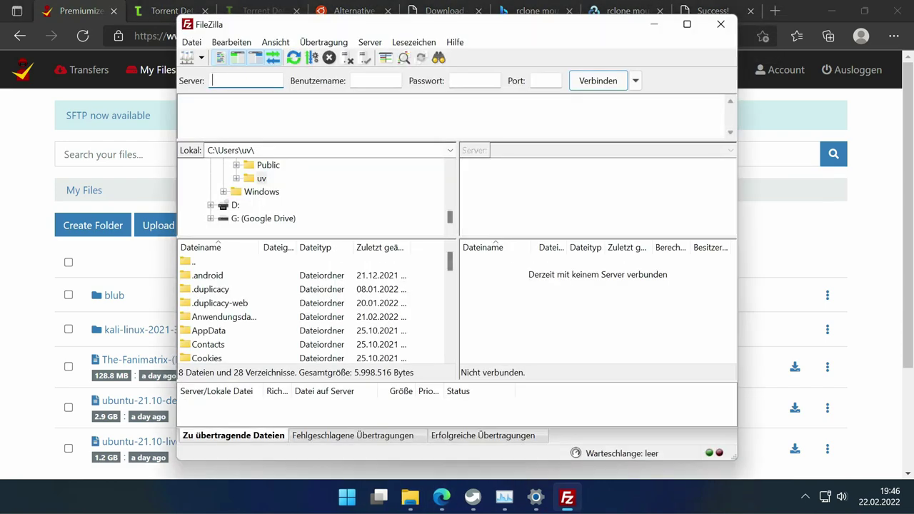
{"action": "left_click", "coordinate": [634, 81]}
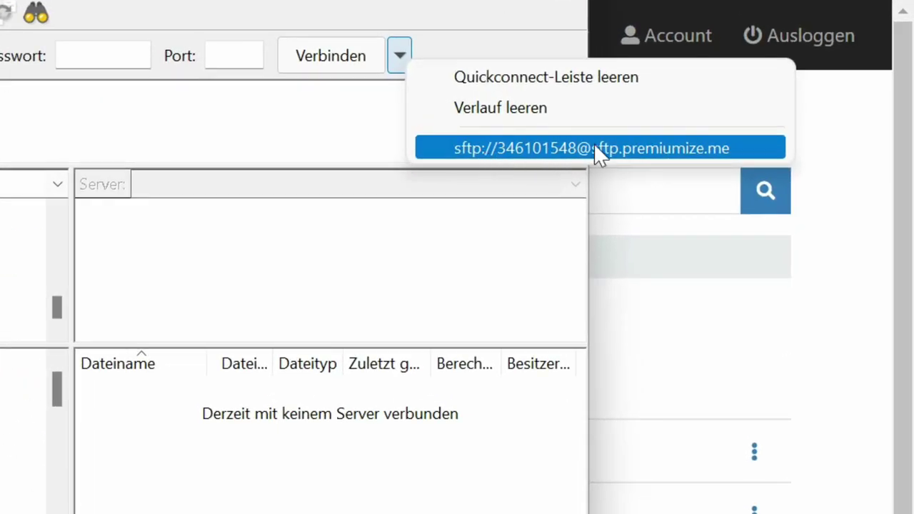
{"action": "left_click", "coordinate": [526, 153]}
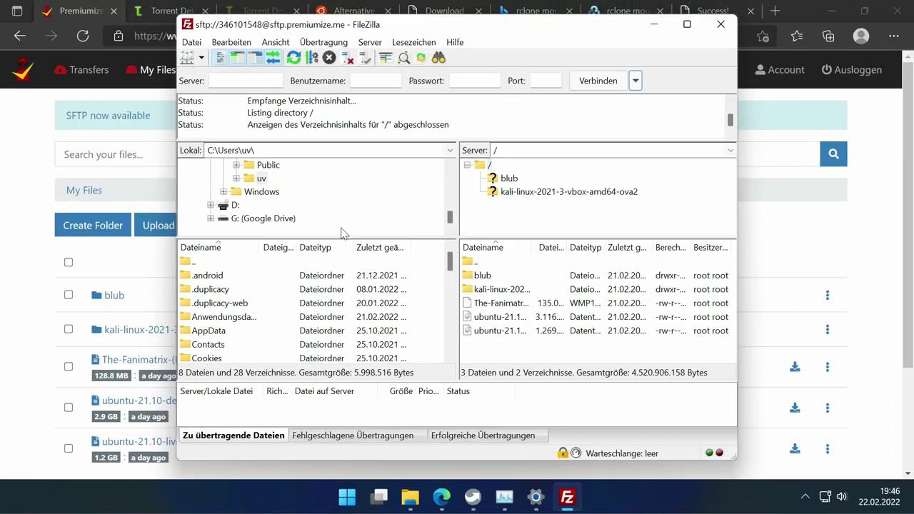
- Switch back to Premiumize in the browser and open the SFTP instructions for Windows from the app list
{"action": "left_click", "coordinate": [41, 259]}
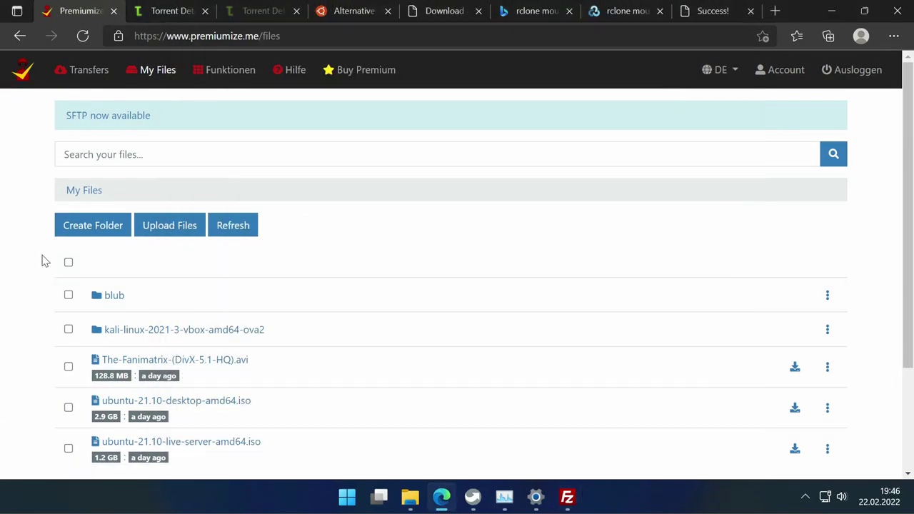
{"action": "left_click", "coordinate": [240, 71]}
{"action": "left_click", "coordinate": [280, 83]}
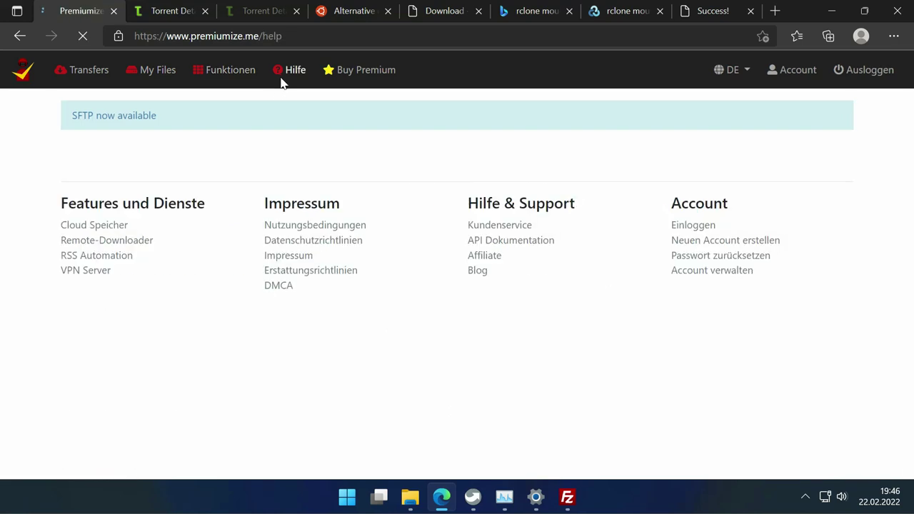
{"action": "left_click", "coordinate": [238, 76]}
{"action": "left_click", "coordinate": [634, 289]}
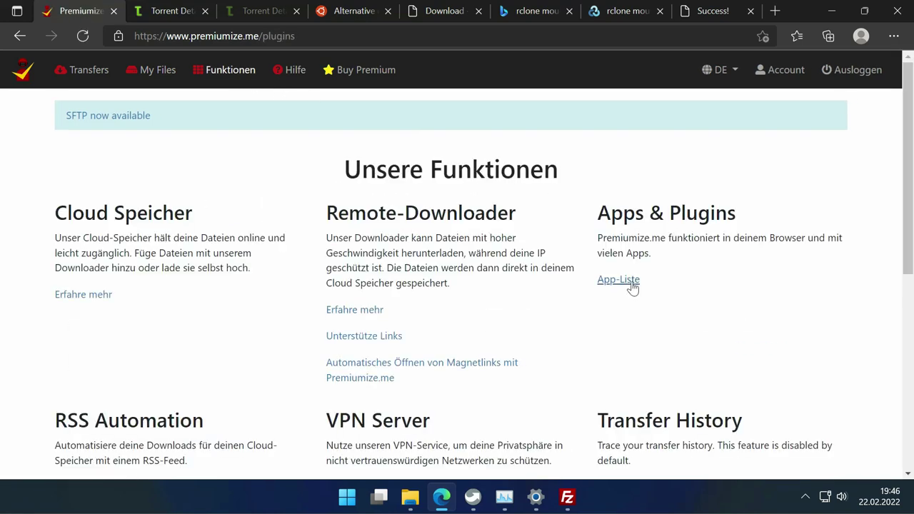
{"action": "scroll", "coordinate": [230, 373], "scroll_direction": "down", "scroll_amount": 2}
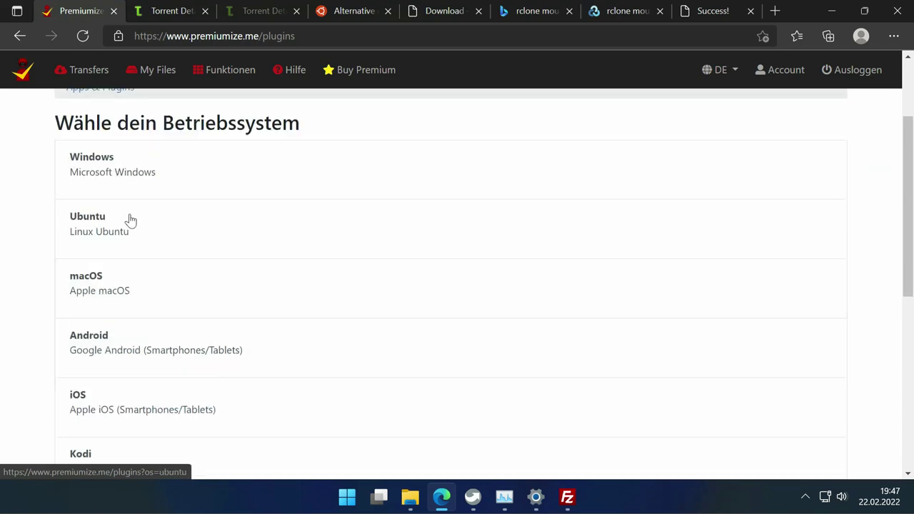
{"action": "left_click", "coordinate": [145, 190]}
{"action": "scroll", "coordinate": [143, 193], "scroll_direction": "down", "scroll_amount": 4}
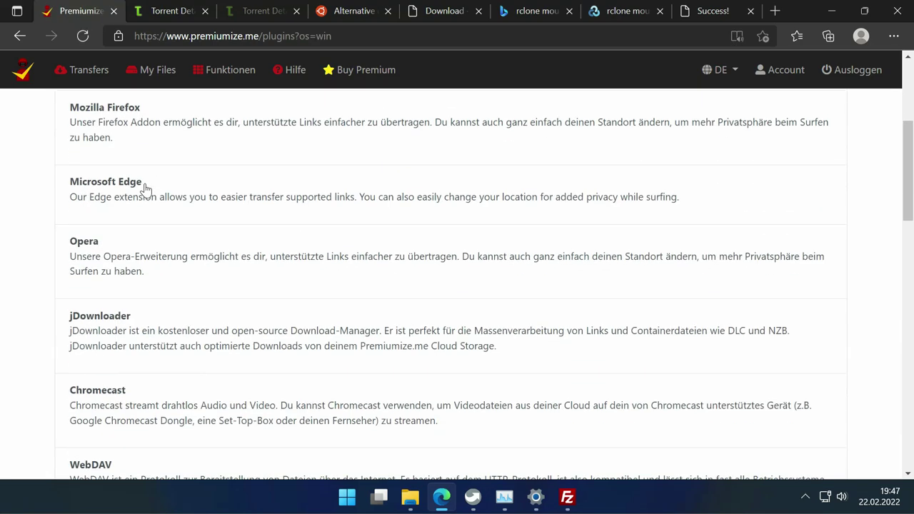
{"action": "scroll", "coordinate": [143, 194], "scroll_direction": "down", "scroll_amount": 5}
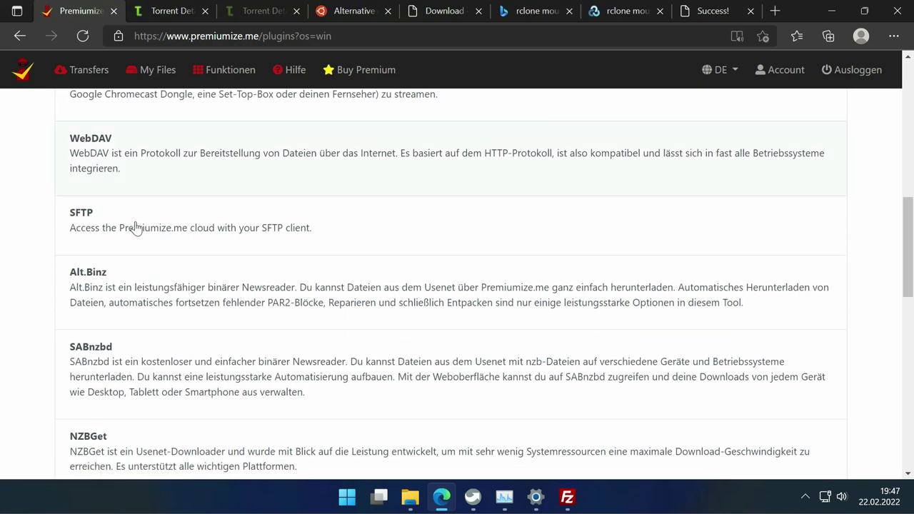
{"action": "left_click", "coordinate": [141, 225]}
- Read the FileZilla setup instructions, examining the host, user name, password and port settings for SFTP
{"action": "scroll", "coordinate": [149, 314], "scroll_direction": "down", "scroll_amount": 3}
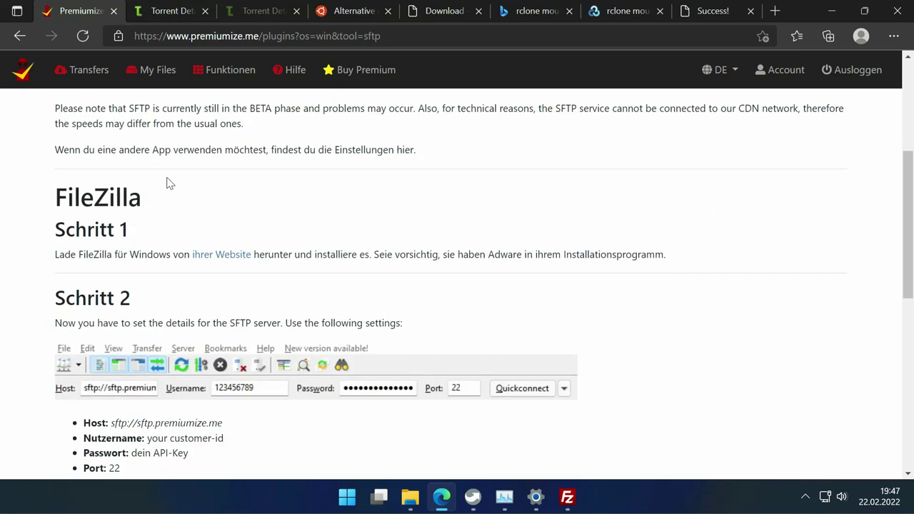
{"action": "scroll", "coordinate": [150, 365], "scroll_direction": "up", "scroll_amount": 3}
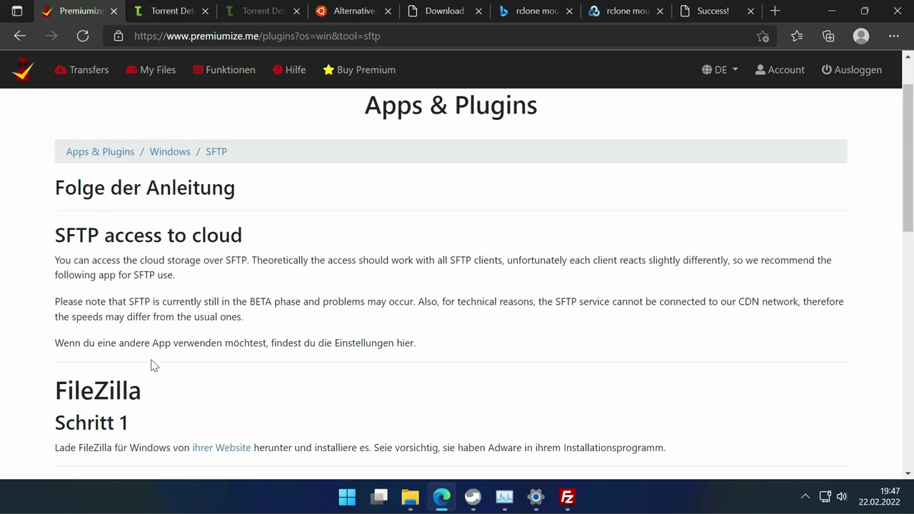
{"action": "scroll", "coordinate": [153, 365], "scroll_direction": "down", "scroll_amount": 5}
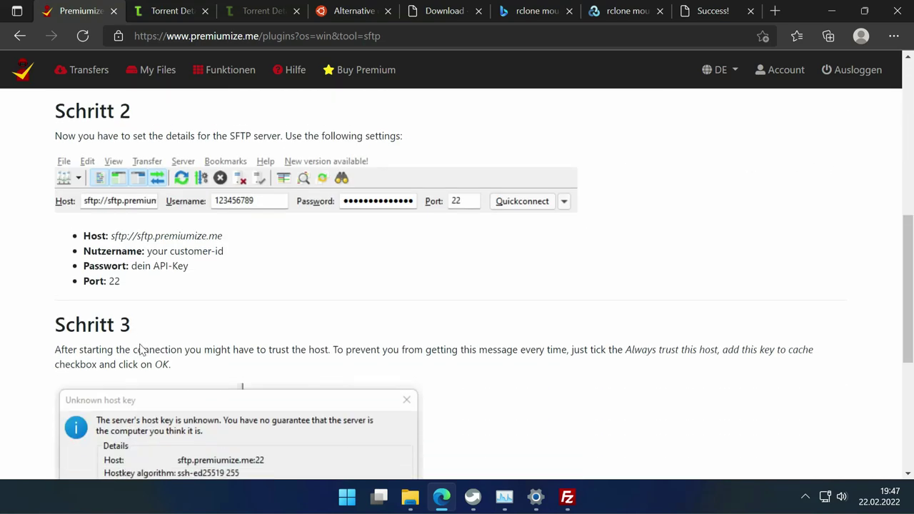
{"action": "left_click_drag", "start_coordinate": [137, 229], "coordinate": [265, 230]}
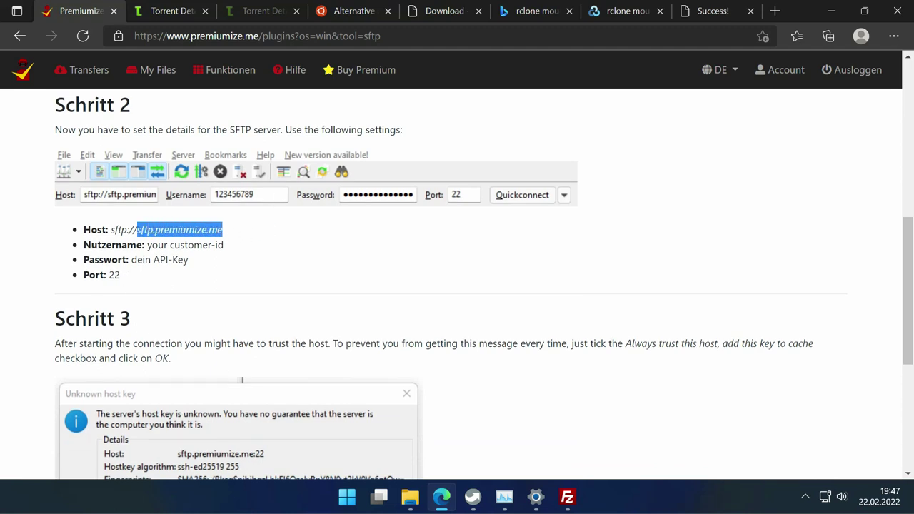
{"action": "left_click", "coordinate": [227, 267]}
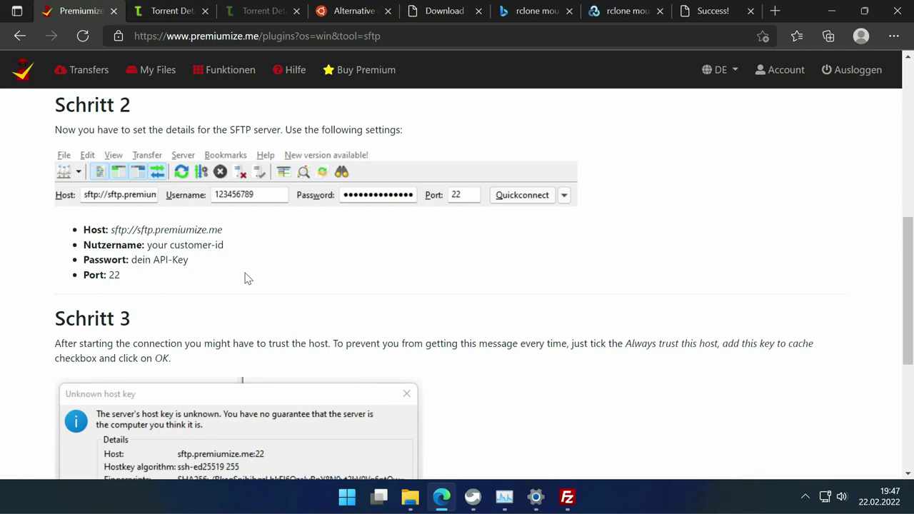
- Open the Premiumize account page in a new browser tab and switch to it
{"action": "scroll", "coordinate": [244, 276], "scroll_direction": "up", "scroll_amount": 5}
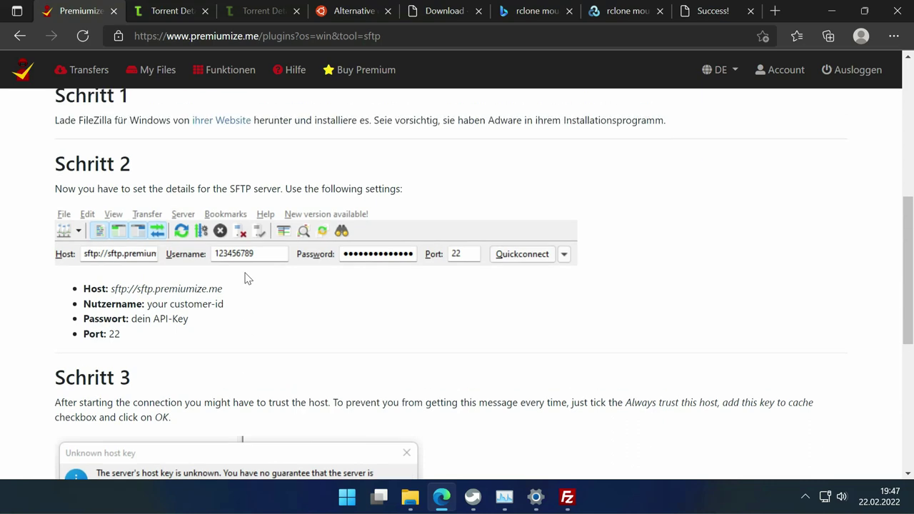
{"action": "middle_click", "coordinate": [790, 79]}
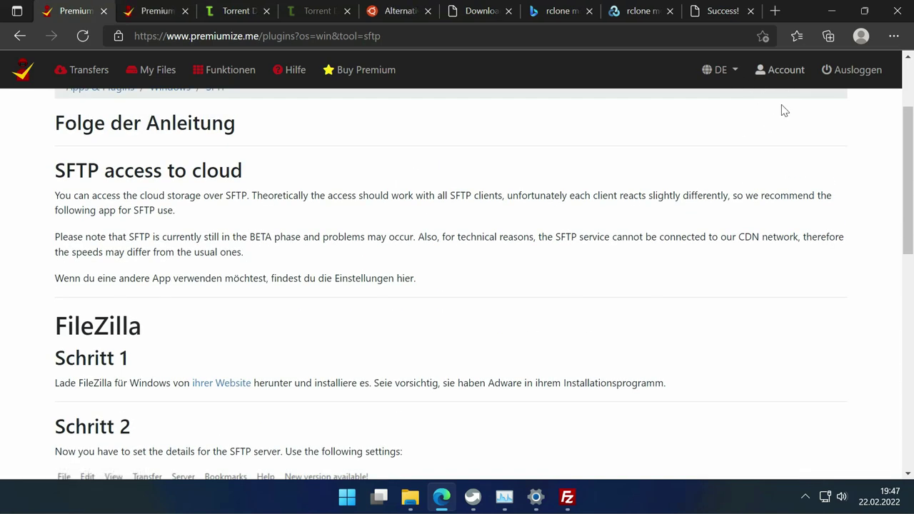
{"action": "left_click", "coordinate": [140, 14]}
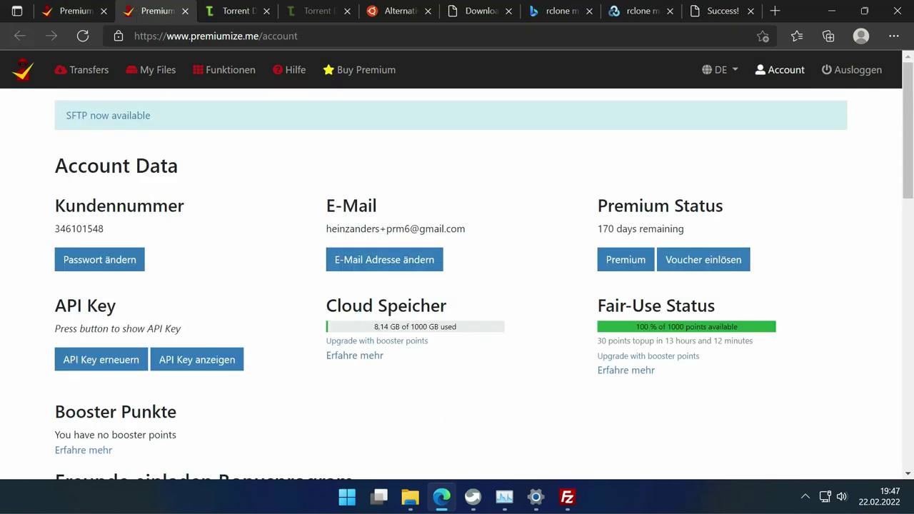
- Copy the customer number from the account data and reveal the API key
{"action": "double_click", "coordinate": [79, 228]}
{"action": "key", "text": "ctrl+c"}
{"action": "left_click", "coordinate": [169, 261]}
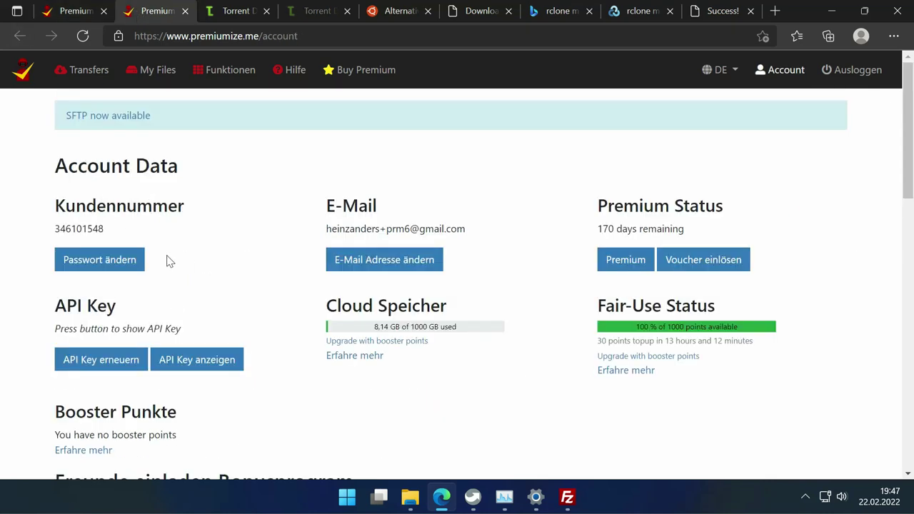
{"action": "left_click", "coordinate": [195, 363]}
- Switch to FileZilla and enter sftp.premiumize.me as the server and the copied customer number as the user name
{"action": "left_click", "coordinate": [567, 497]}
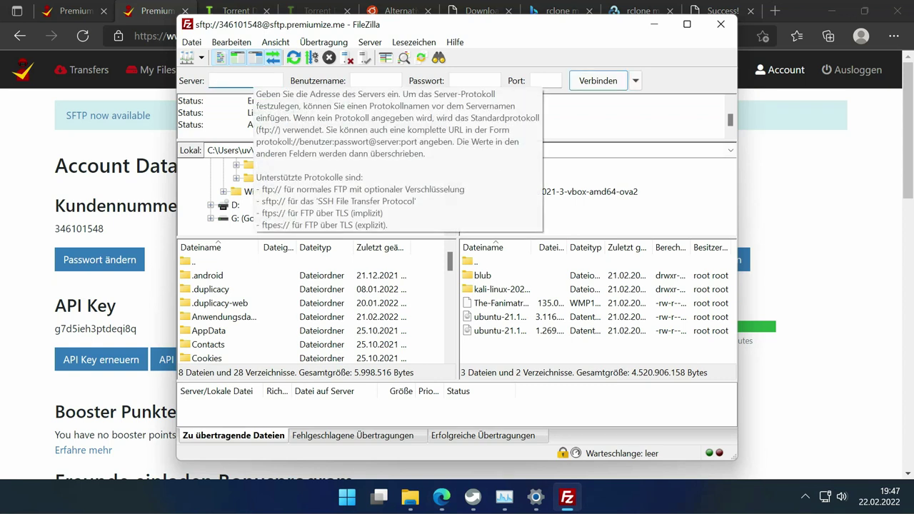
{"action": "type", "text": "sftp"}
{"action": "type", "text": ".premiumize.me"}
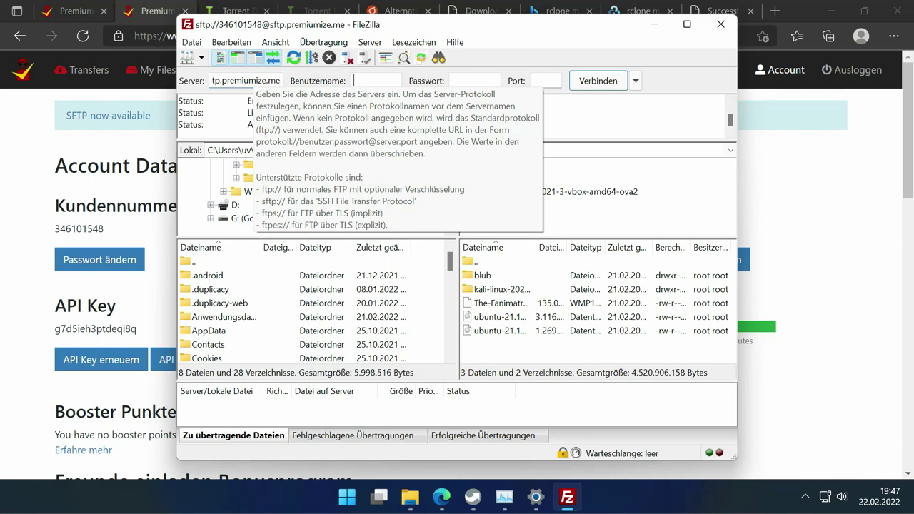
{"action": "key", "text": "alt+Tab"}
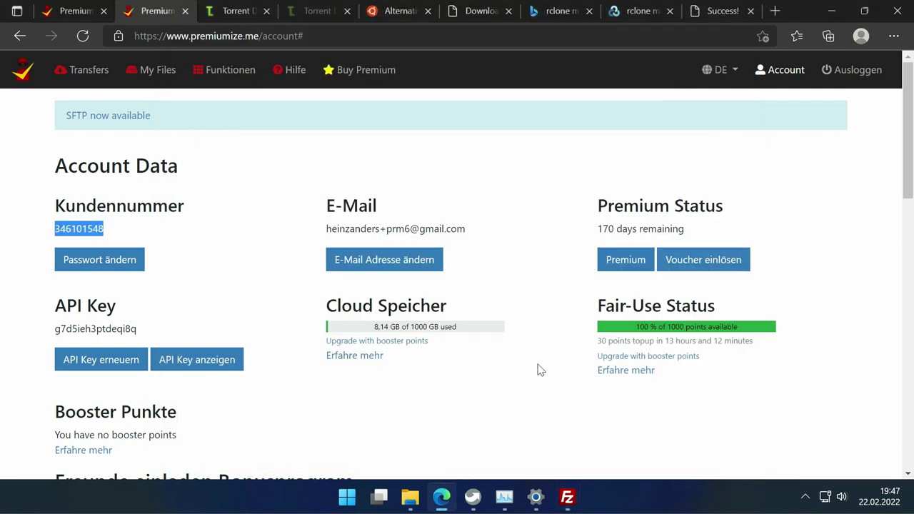
{"action": "left_click", "coordinate": [566, 497]}
{"action": "key", "text": "Tab"}
{"action": "key", "text": "ctrl+v"}
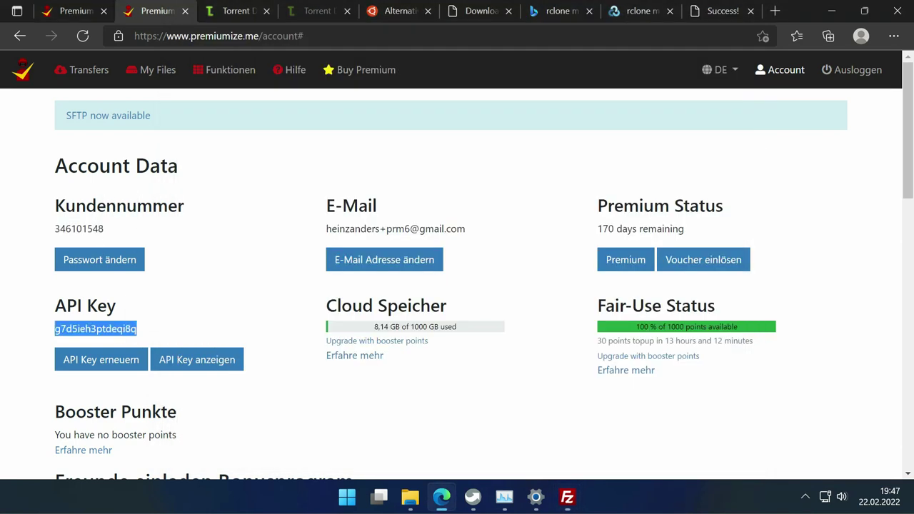
- Copy the API key from the account page and paste it as the connection password in FileZilla
{"action": "double_click", "coordinate": [132, 329]}
{"action": "left_click", "coordinate": [569, 498]}
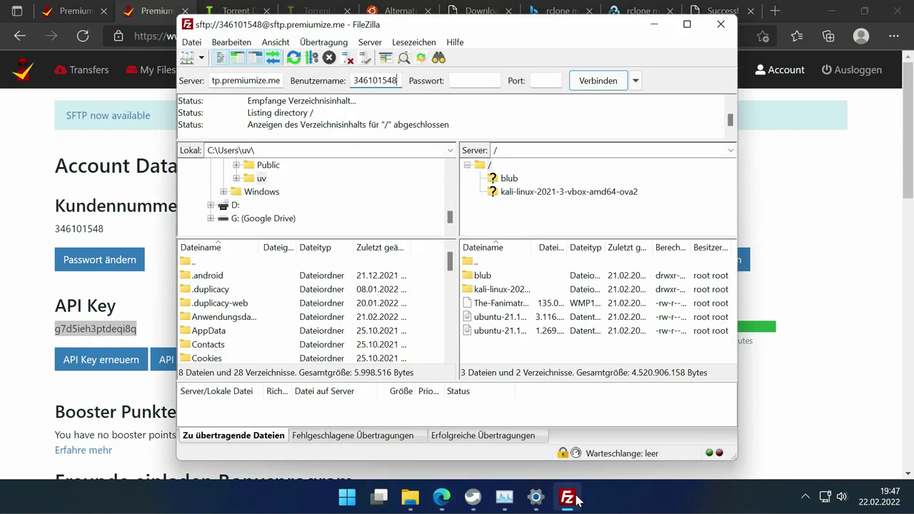
{"action": "key", "text": "ctrl+v"}
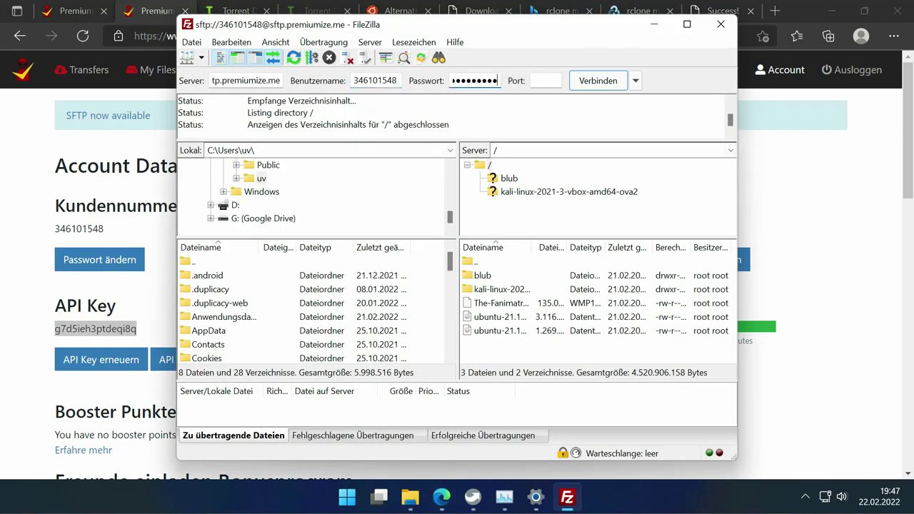
- Set the port to 22 and connect, replacing the existing connection in the current tab
{"action": "key", "text": "Tab"}
{"action": "type", "text": "22"}
{"action": "left_click", "coordinate": [589, 87]}
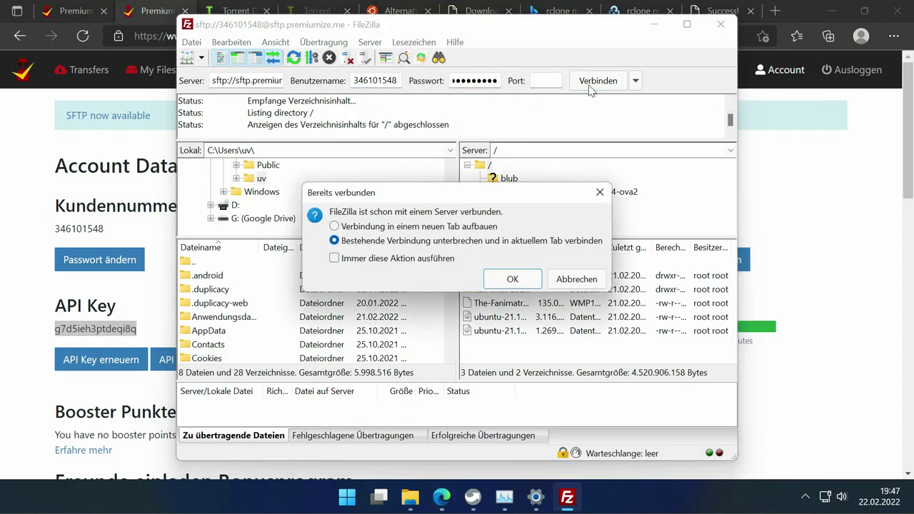
{"action": "left_click", "coordinate": [512, 278]}
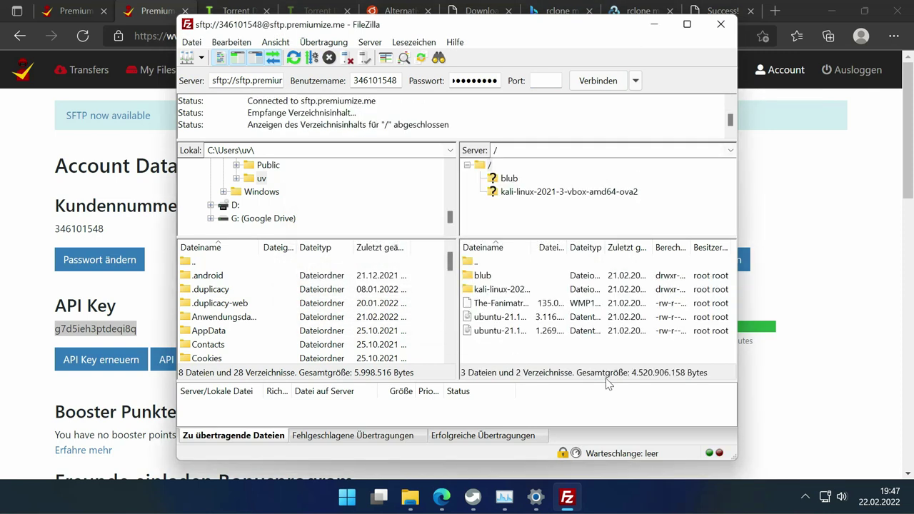
- Rename the blub folder on the server to bla
{"action": "left_click", "coordinate": [494, 278]}
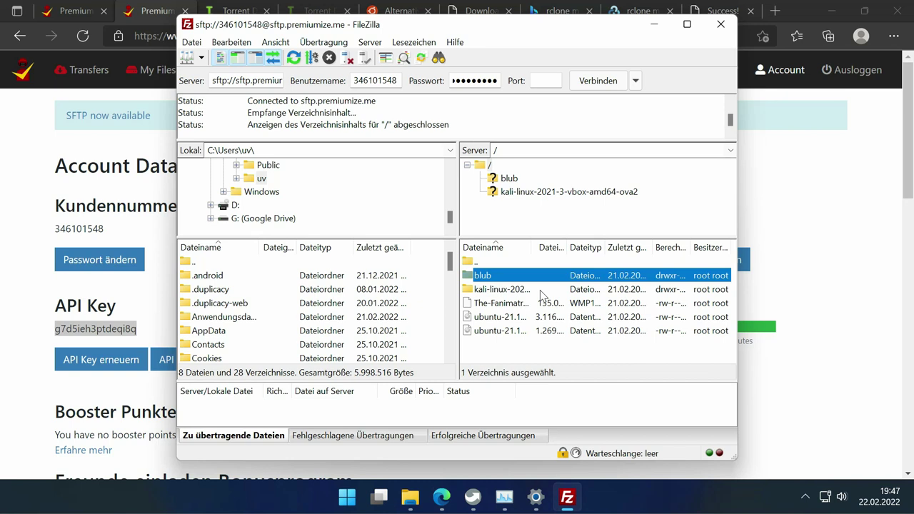
{"action": "key", "text": "F2"}
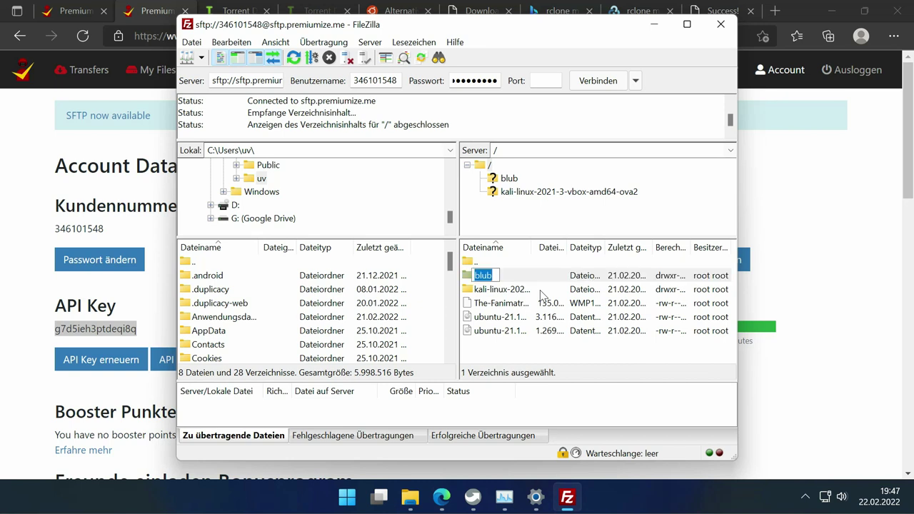
{"action": "type", "text": "bla"}
{"action": "key", "text": "Return"}
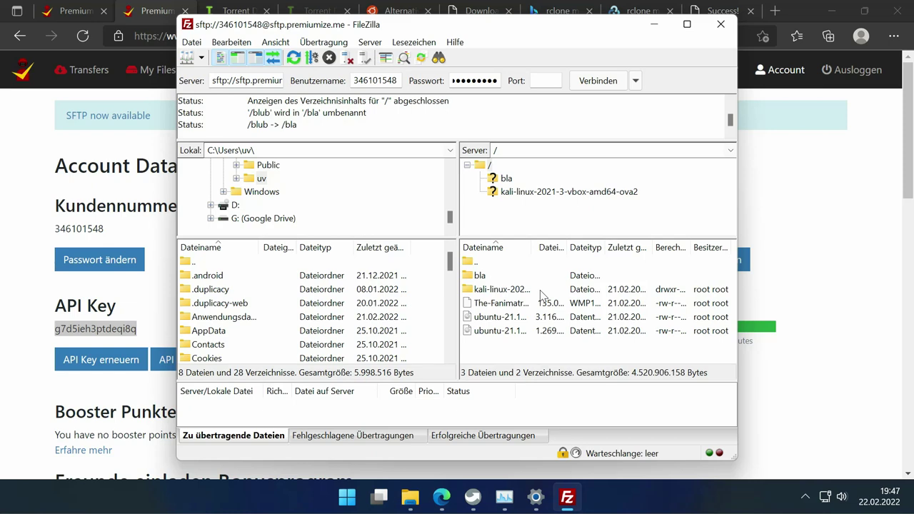
- Check the My Files list on the Premiumize website for the renamed bla folder
{"action": "left_click", "coordinate": [142, 64]}
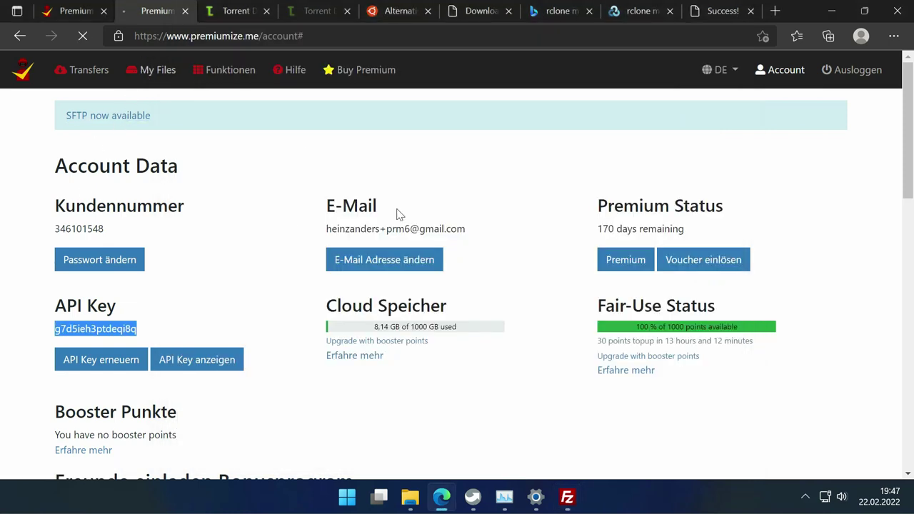
{"action": "scroll", "coordinate": [343, 214], "scroll_direction": "down", "scroll_amount": 1}
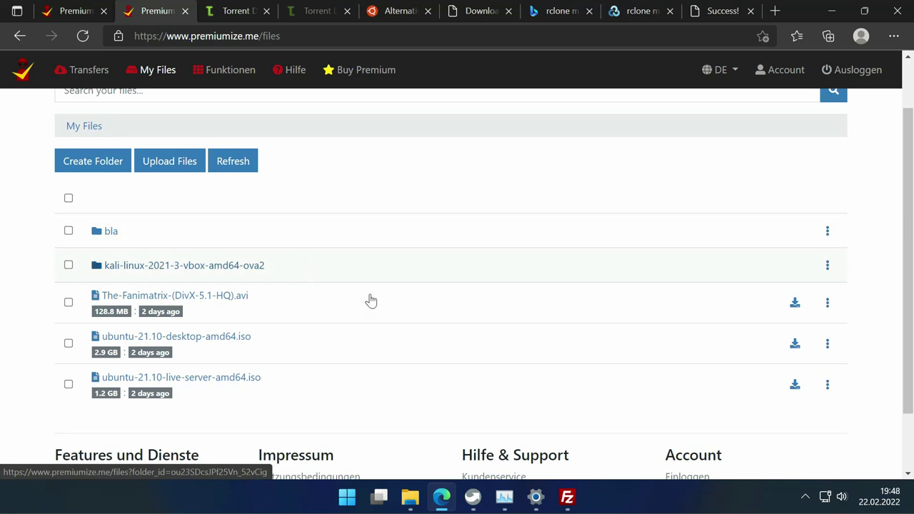
- Switch to FileZilla, download the kali-linux-2021.3-vbox-amd64.ova file from its server folder into the local Downloads folder, and enlarge the transfer queue
{"action": "left_click", "coordinate": [567, 497]}
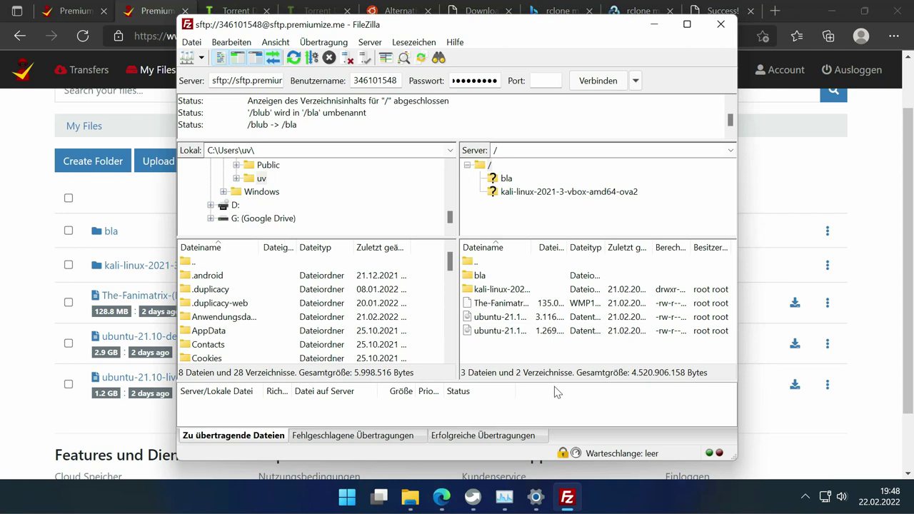
{"action": "left_click_drag", "start_coordinate": [521, 331], "coordinate": [236, 309]}
{"action": "scroll", "coordinate": [236, 309], "scroll_direction": "down", "scroll_amount": 3}
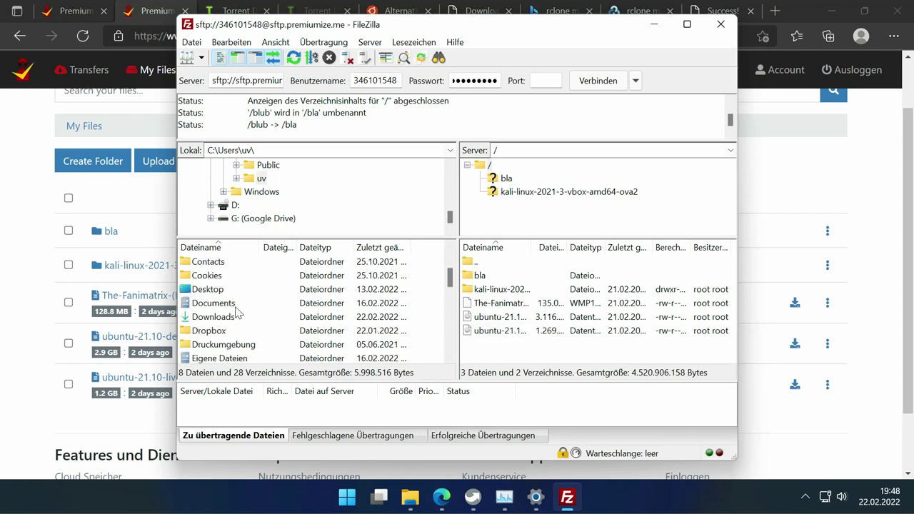
{"action": "scroll", "coordinate": [243, 335], "scroll_direction": "up", "scroll_amount": 1}
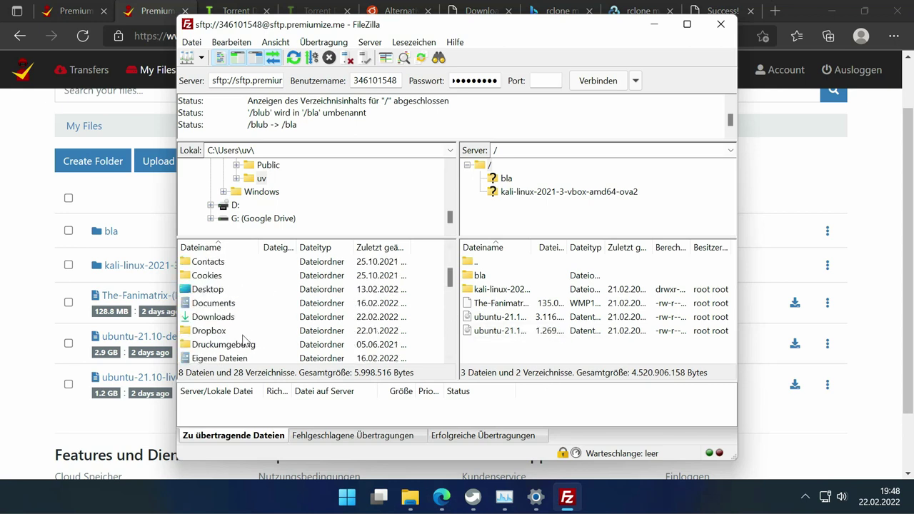
{"action": "double_click", "coordinate": [204, 316]}
{"action": "double_click", "coordinate": [504, 293]}
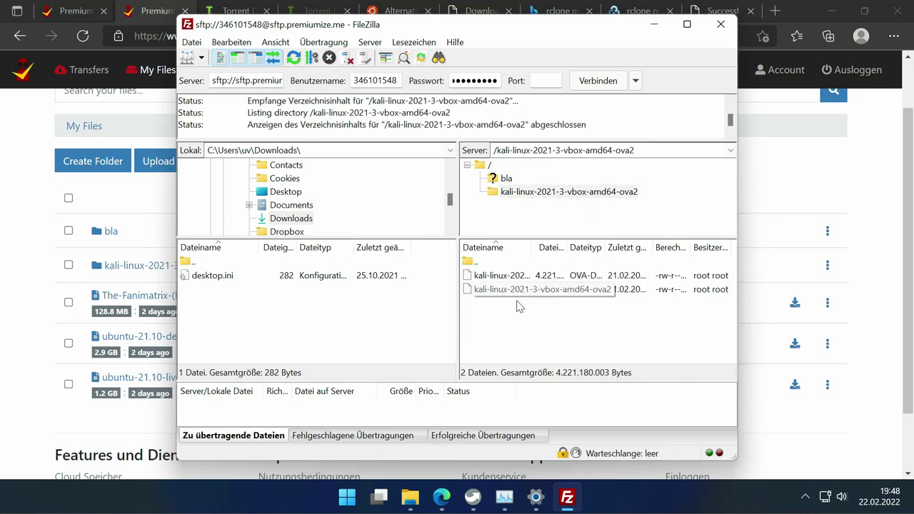
{"action": "left_click_drag", "start_coordinate": [503, 276], "coordinate": [386, 327]}
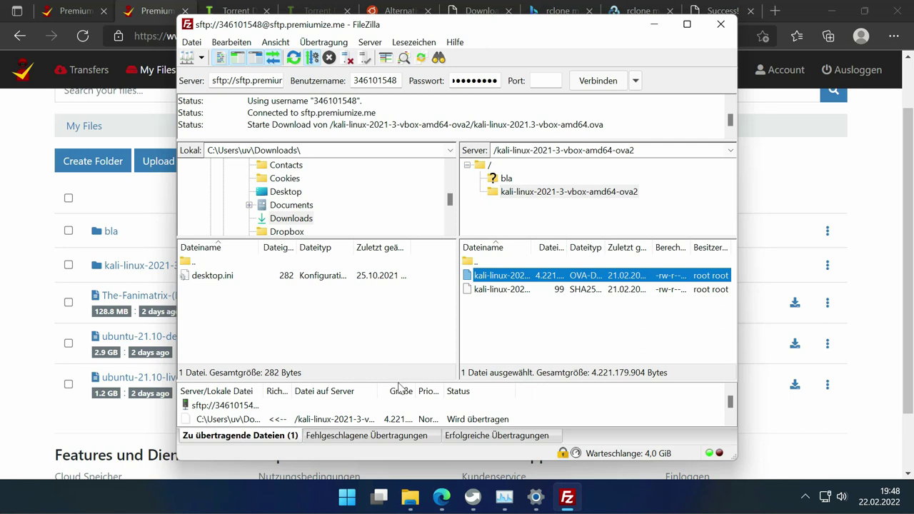
{"action": "left_click_drag", "start_coordinate": [398, 380], "coordinate": [410, 338]}
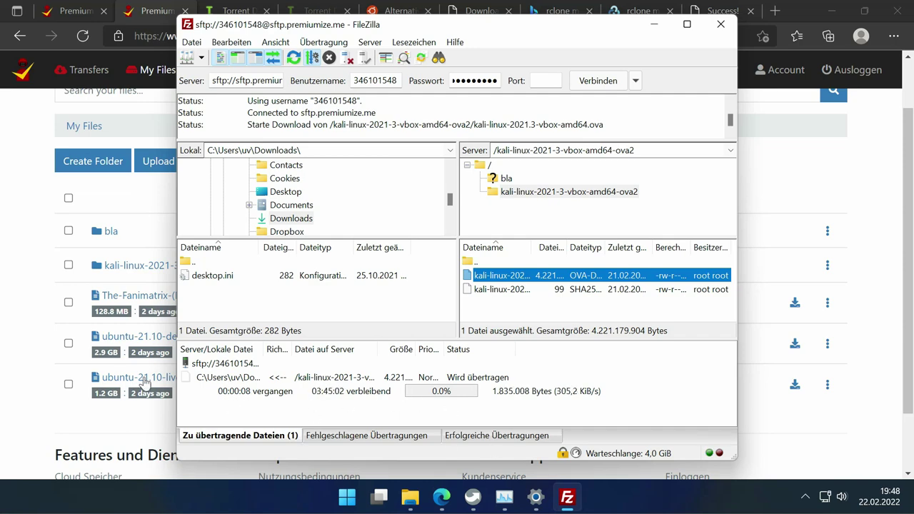
- Examine the Premiumize SFTP guide's note on the CDN network and transfer speeds, and check the download's progress in FileZilla
{"action": "left_click", "coordinate": [75, 10]}
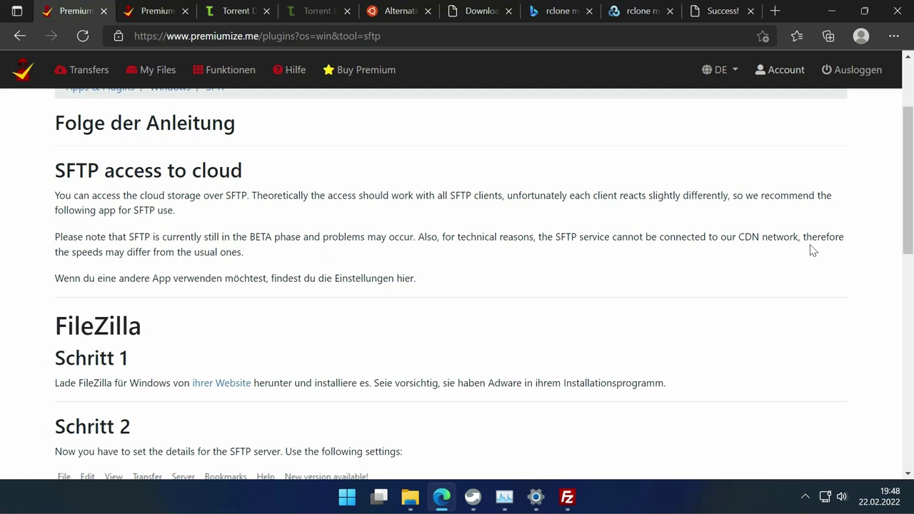
{"action": "left_click_drag", "start_coordinate": [802, 237], "coordinate": [809, 255]}
{"action": "left_click", "coordinate": [532, 314]}
{"action": "left_click", "coordinate": [568, 497]}
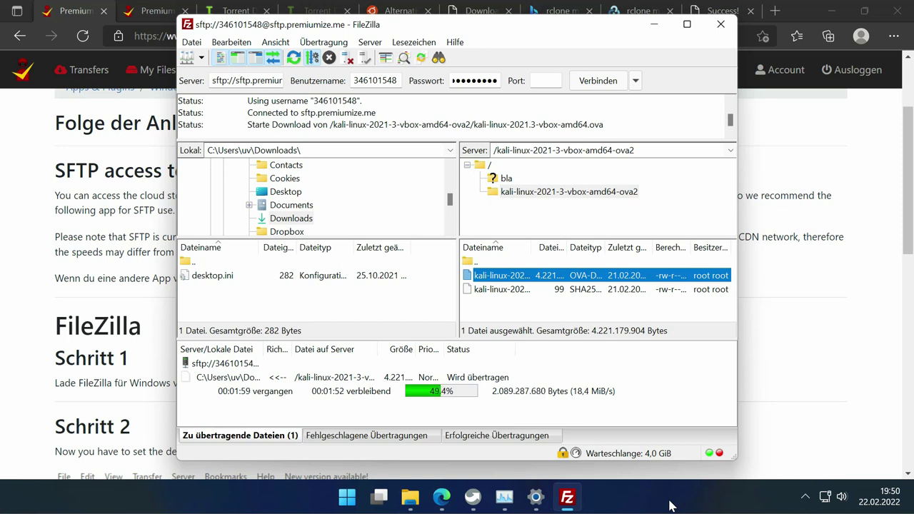
{"action": "left_click", "coordinate": [794, 266]}
{"action": "left_click_drag", "start_coordinate": [738, 237], "coordinate": [796, 243]}
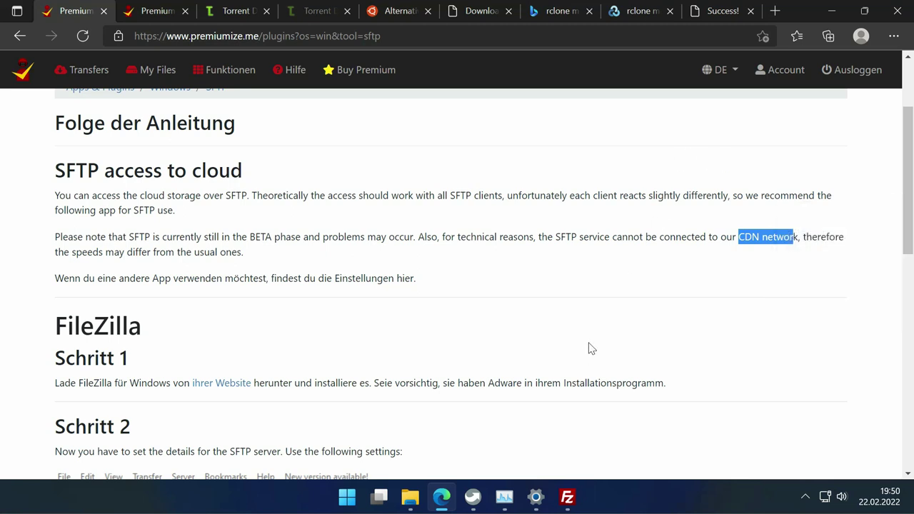
- Download the rclone v1.57.0 release for Windows Intel/AMD 64 Bit from the rclone website
{"action": "left_click", "coordinate": [629, 11]}
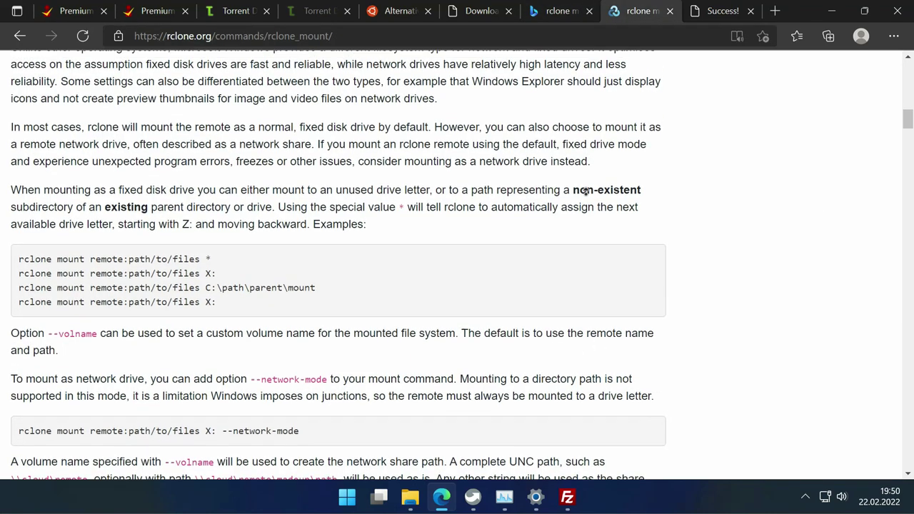
{"action": "scroll", "coordinate": [571, 286], "scroll_direction": "down", "scroll_amount": 10}
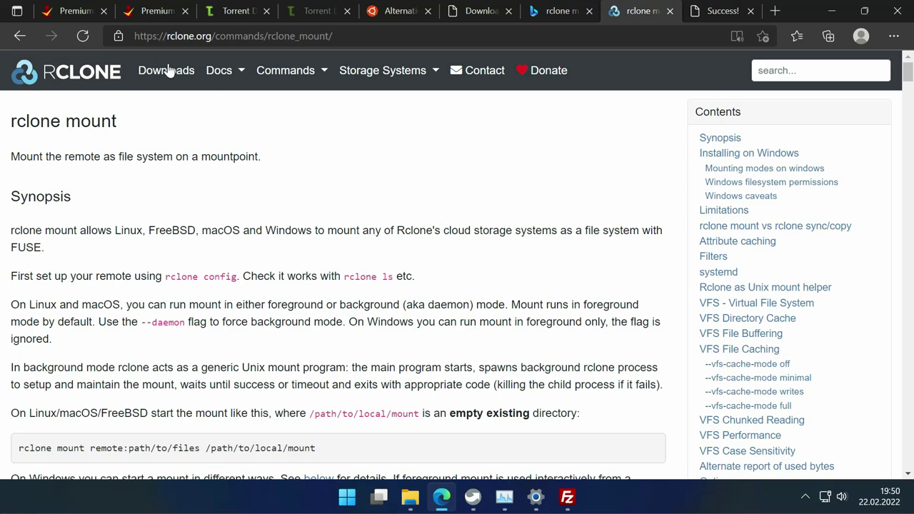
{"action": "left_click", "coordinate": [169, 70]}
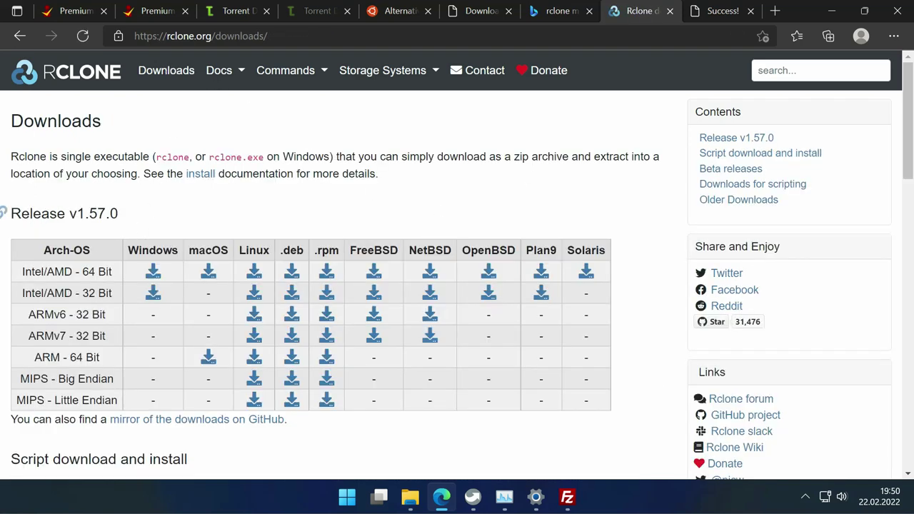
{"action": "left_click_drag", "start_coordinate": [55, 273], "coordinate": [123, 277]}
{"action": "left_click", "coordinate": [154, 274]}
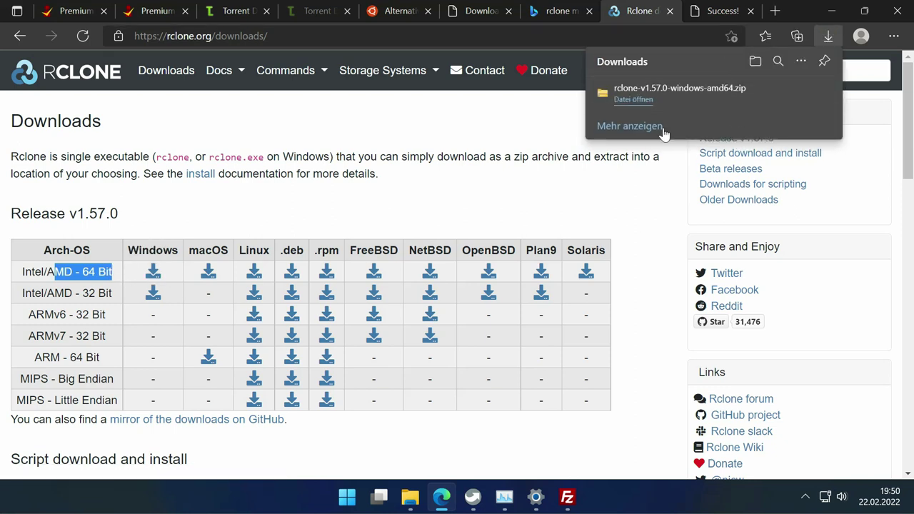
- Open the downloaded rclone archive and copy its rclone-v1.57.0-windows-amd64 folder into the Downloads folder
{"action": "left_click", "coordinate": [698, 103]}
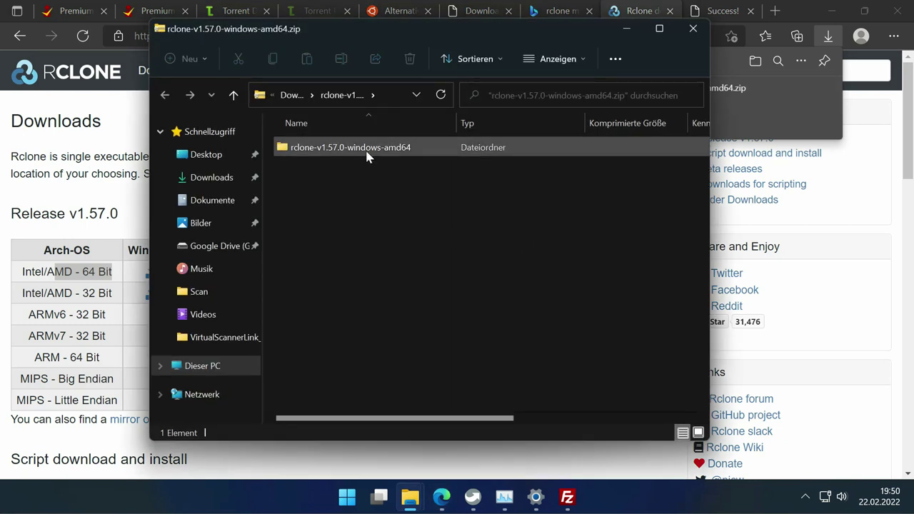
{"action": "double_click", "coordinate": [367, 152]}
{"action": "left_click_drag", "start_coordinate": [385, 313], "coordinate": [328, 140]}
{"action": "left_click", "coordinate": [165, 96]}
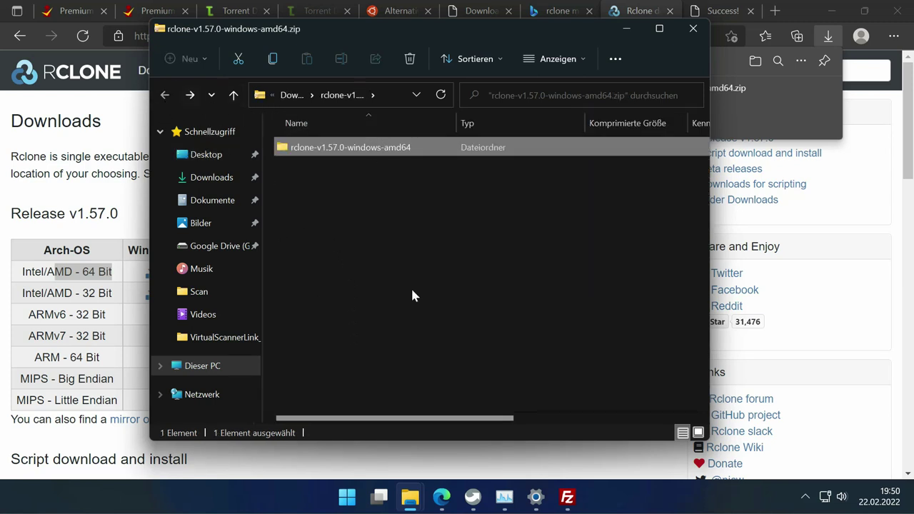
{"action": "left_click", "coordinate": [214, 178]}
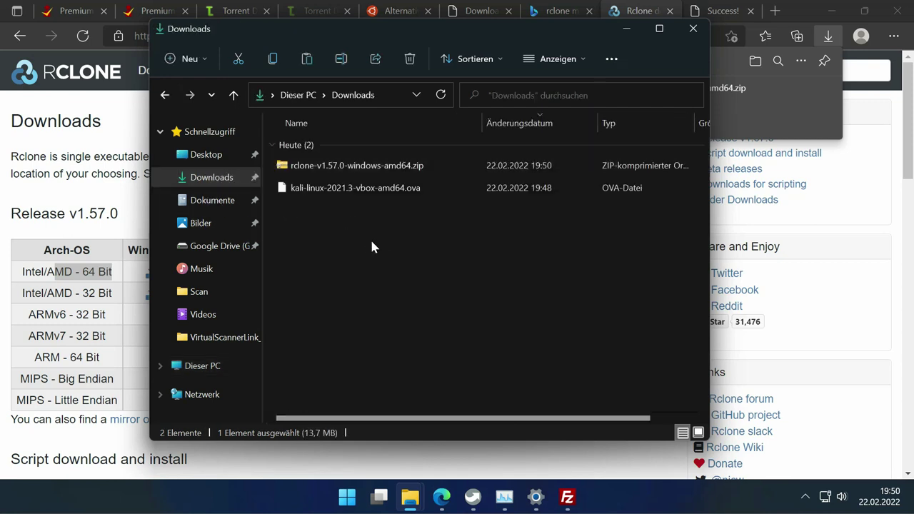
{"action": "key", "text": "ctrl+v"}
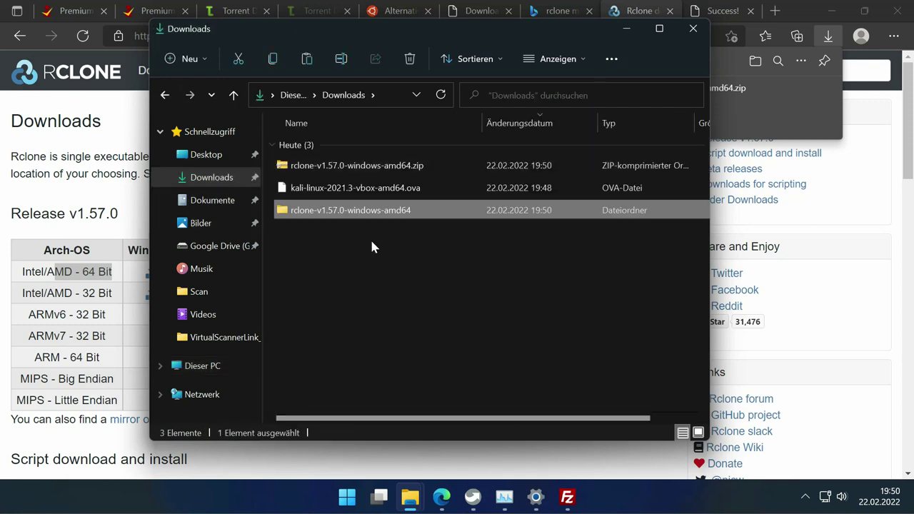
{"action": "left_click", "coordinate": [372, 247]}
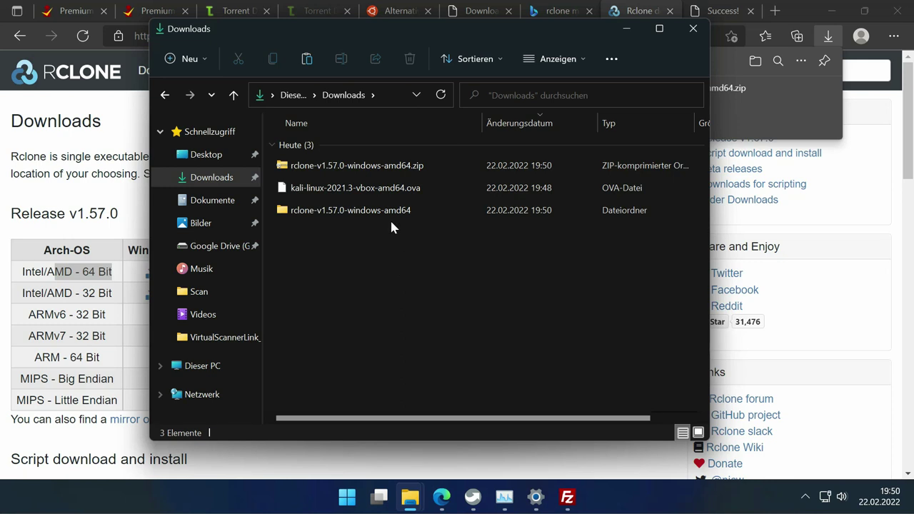
- Inspect the extracted rclone-v1.57.0-windows-amd64 folder, rename it to rclone in Downloads, and open it
{"action": "double_click", "coordinate": [388, 211]}
{"action": "left_click", "coordinate": [327, 194]}
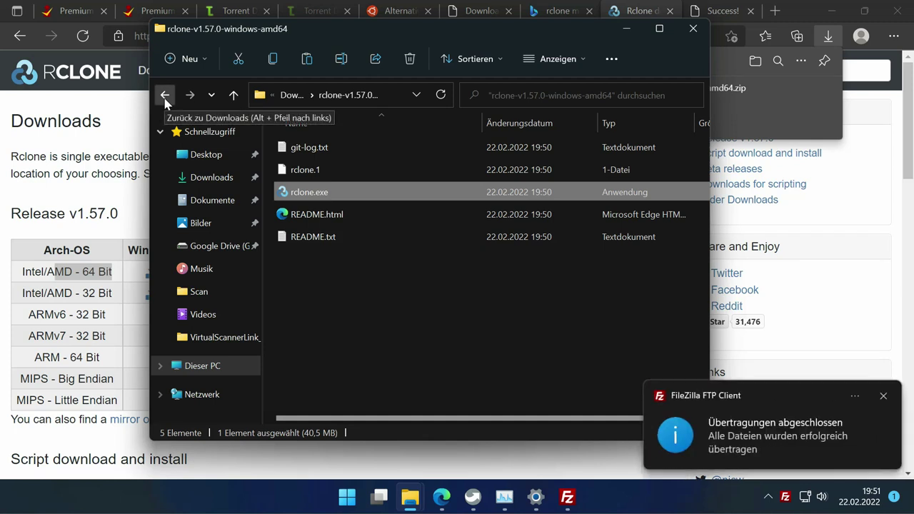
{"action": "left_click", "coordinate": [165, 101]}
{"action": "key", "text": "F2"}
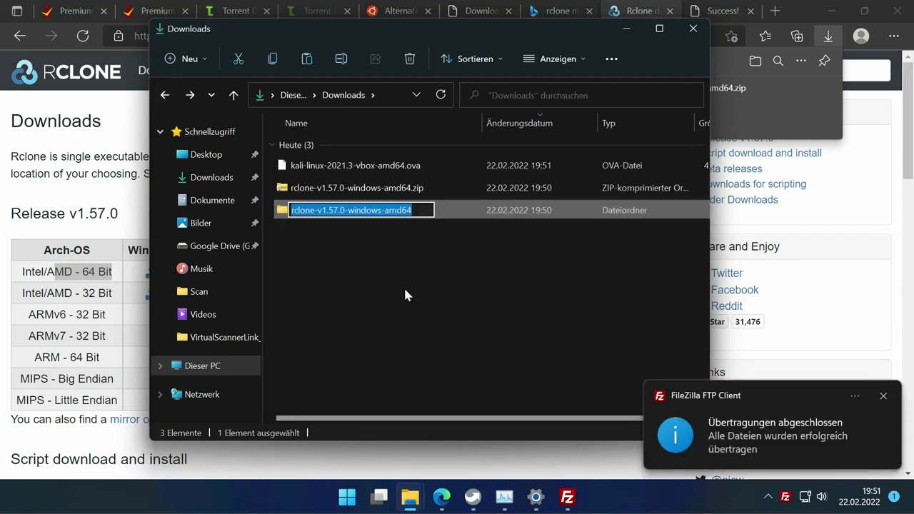
{"action": "type", "text": "rlclone"}
{"action": "key", "text": "BackSpace"}
{"action": "key", "text": "BackSpace"}
{"action": "key", "text": "BackSpace"}
{"action": "key", "text": "BackSpace"}
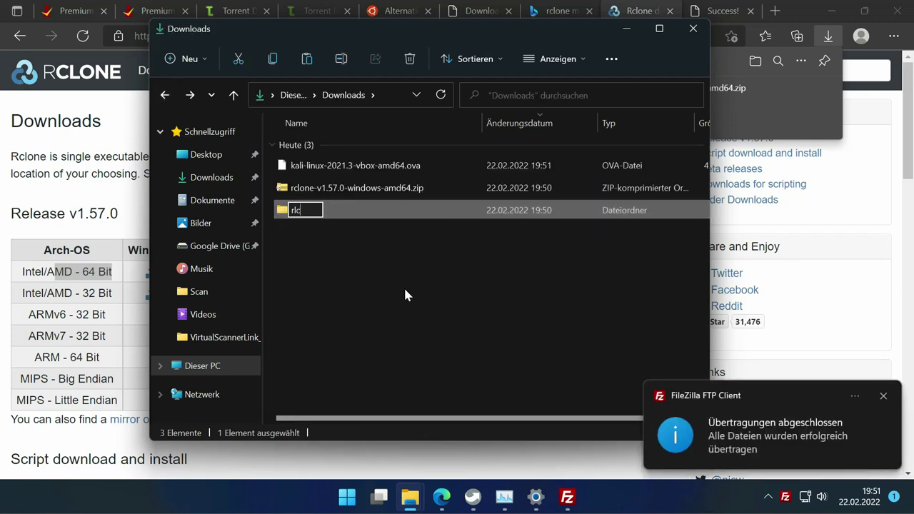
{"action": "key", "text": "BackSpace"}
{"action": "key", "text": "BackSpace"}
{"action": "type", "text": "clon"}
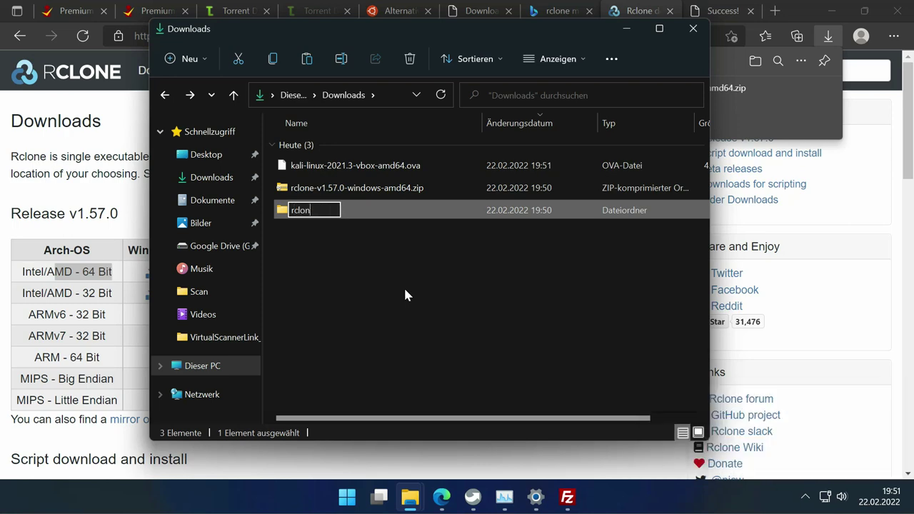
{"action": "type", "text": "e"}
{"action": "key", "text": "Return"}
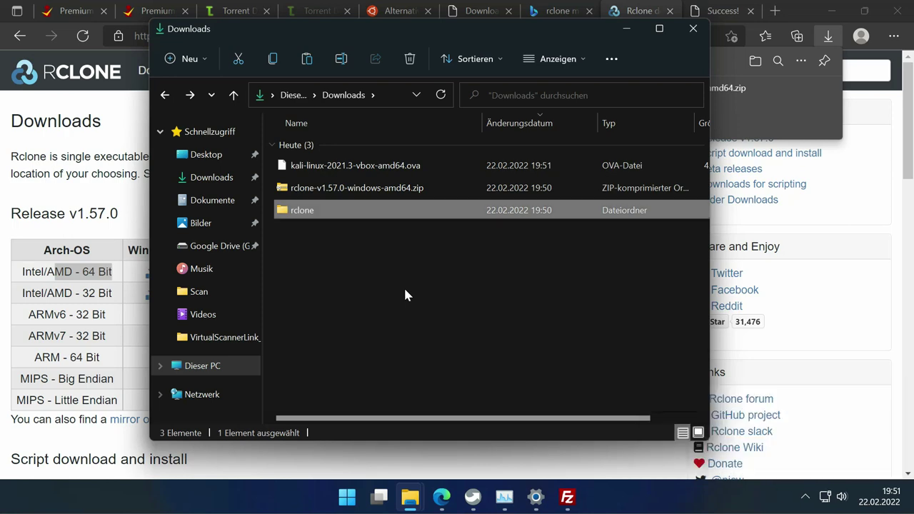
{"action": "key", "text": "Return"}
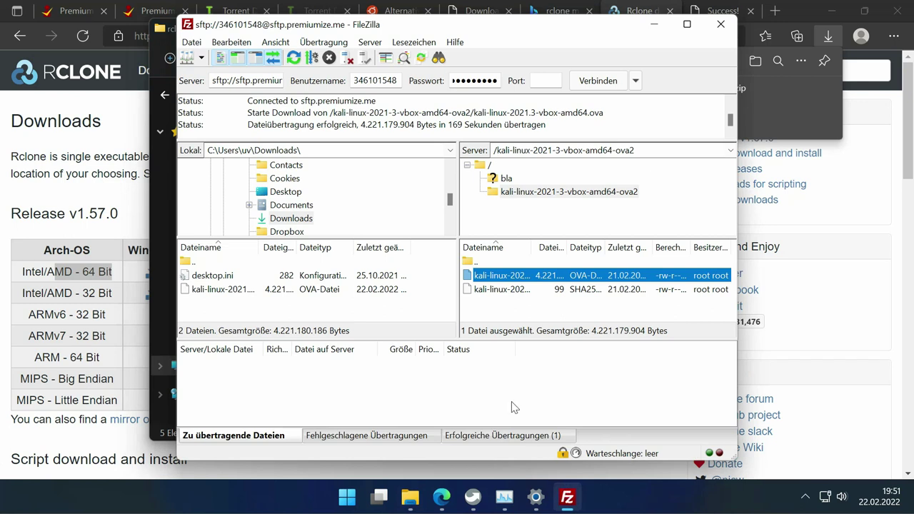
- Check the list of successful transfers in FileZilla for the Kali download and minimize its window
{"action": "left_click", "coordinate": [511, 437]}
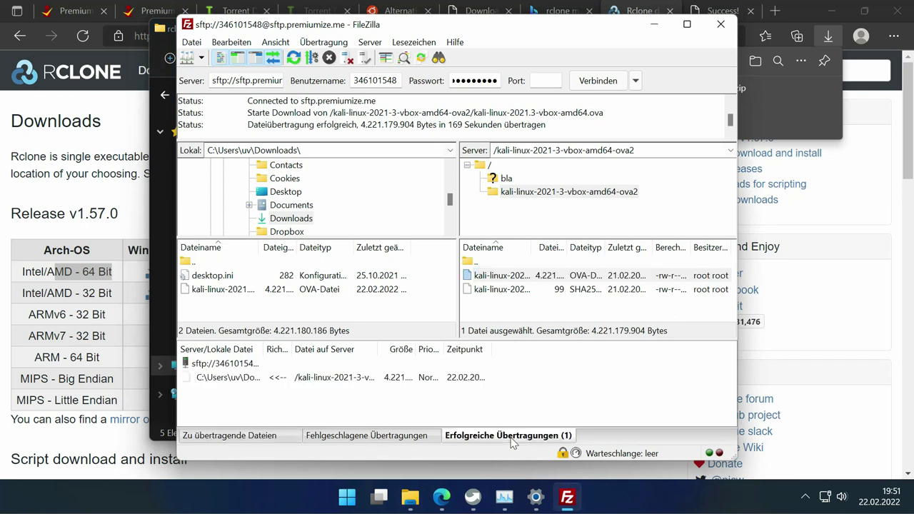
{"action": "left_click", "coordinate": [445, 380]}
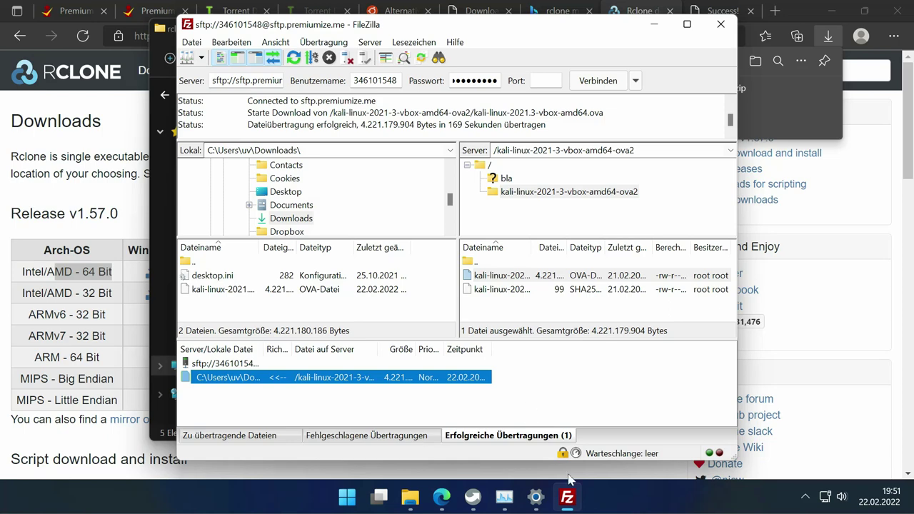
{"action": "left_click", "coordinate": [653, 25]}
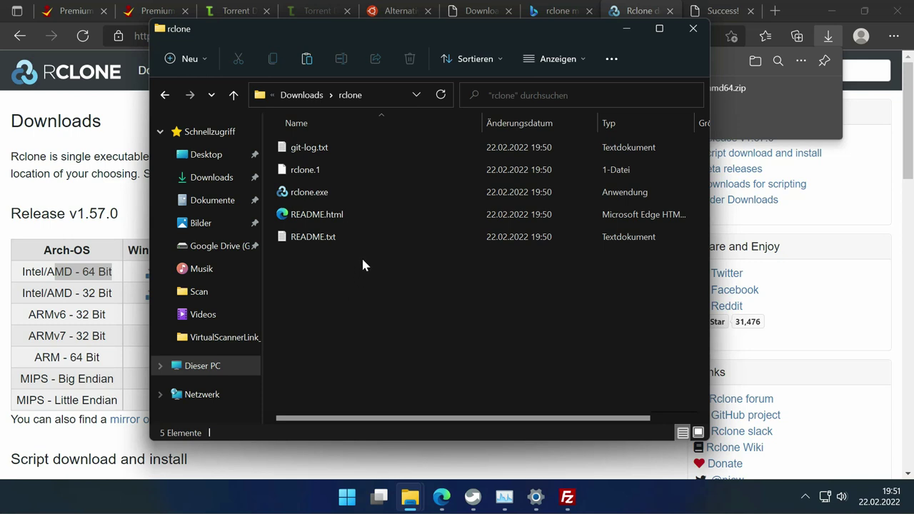
- Open a command prompt in the Downloads\rclone folder
{"action": "left_click", "coordinate": [376, 95]}
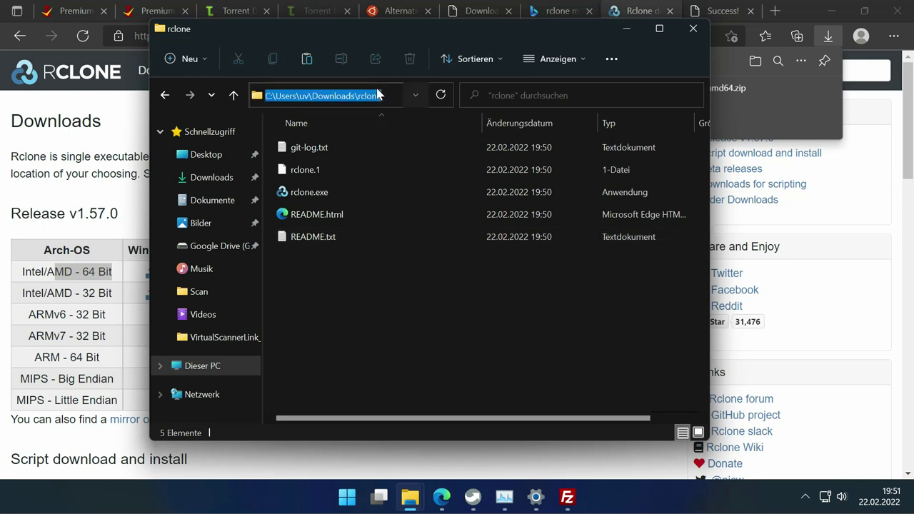
{"action": "type", "text": "cmd"}
{"action": "key", "text": "Return"}
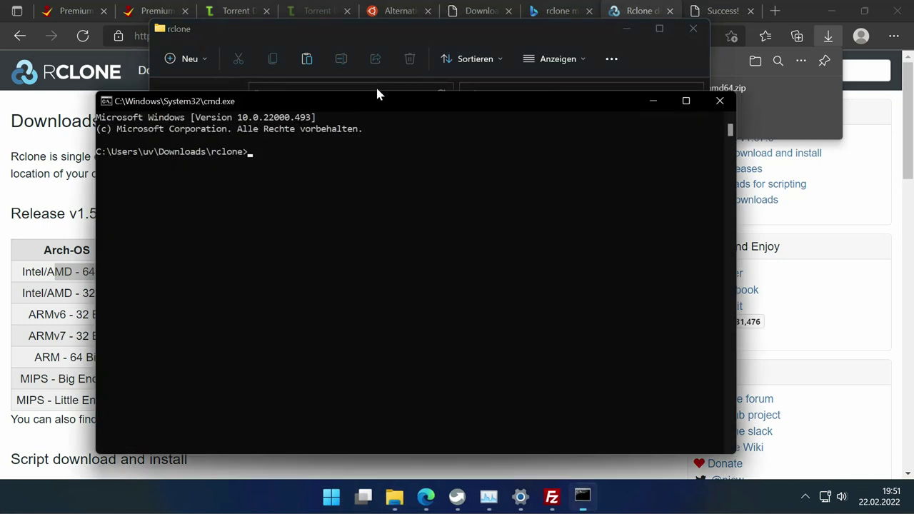
{"action": "left_click_drag", "start_coordinate": [285, 151], "coordinate": [300, 166]}
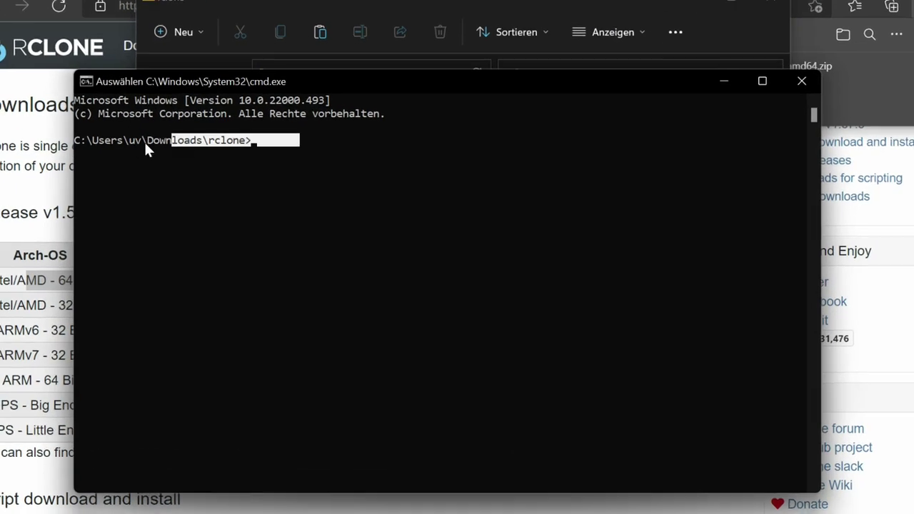
{"action": "left_click", "coordinate": [352, 125]}
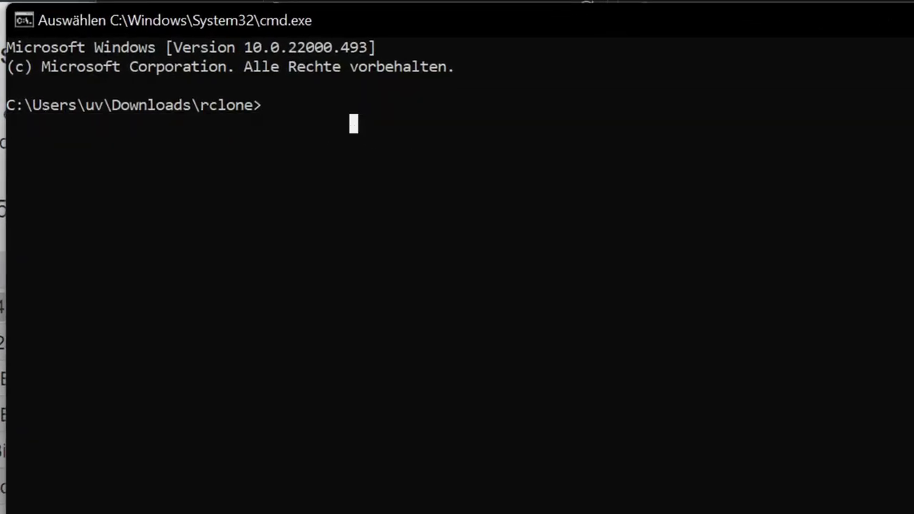
- Start the interactive rclone configuration with the command rclone config
{"action": "type", "text": "rcloi"}
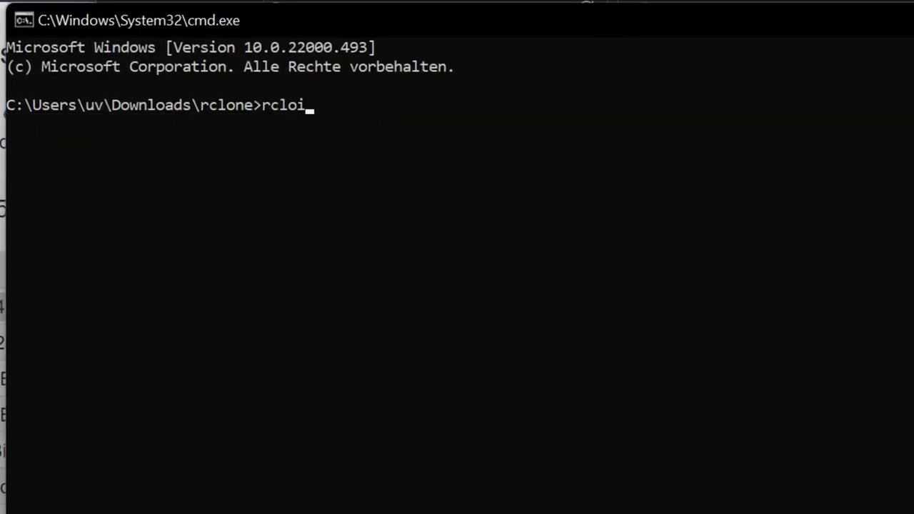
{"action": "key", "text": "BackSpace"}
{"action": "type", "text": "ne config"}
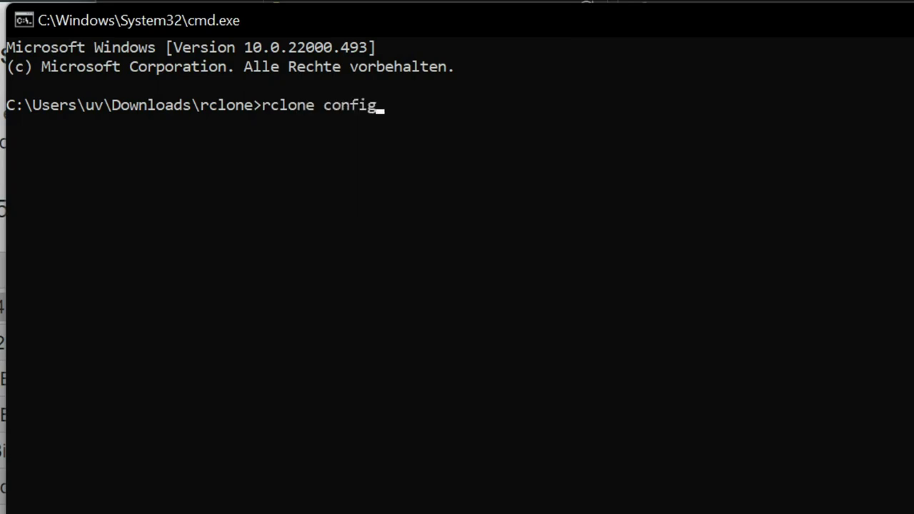
{"action": "key", "text": "Return"}
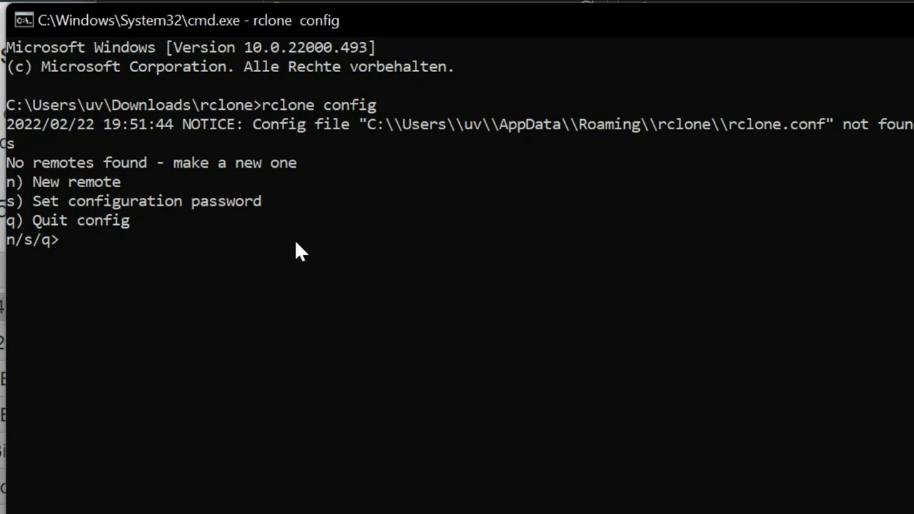
- Create a new remote named premiumize in the rclone configuration
{"action": "type", "text": "n"}
{"action": "key", "text": "Return"}
{"action": "type", "text": "premiumize"}
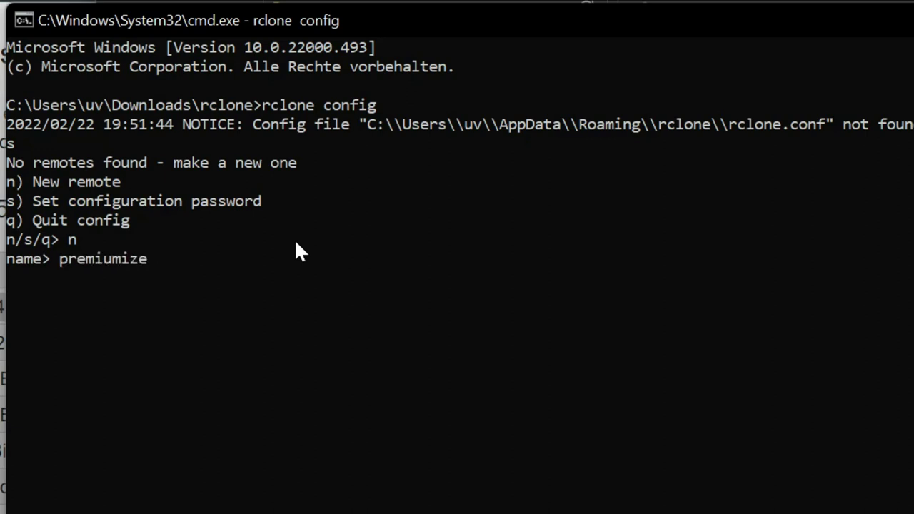
{"action": "key", "text": "Return"}
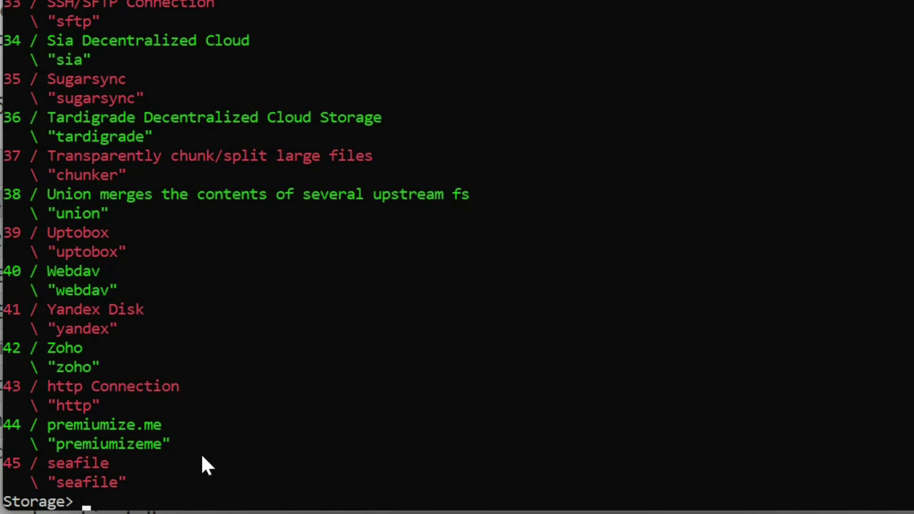
- Set the remote's storage type to 44 (premiumize.me) and leave the advanced config at its default, No
{"action": "type", "text": "44"}
{"action": "key", "text": "Return"}
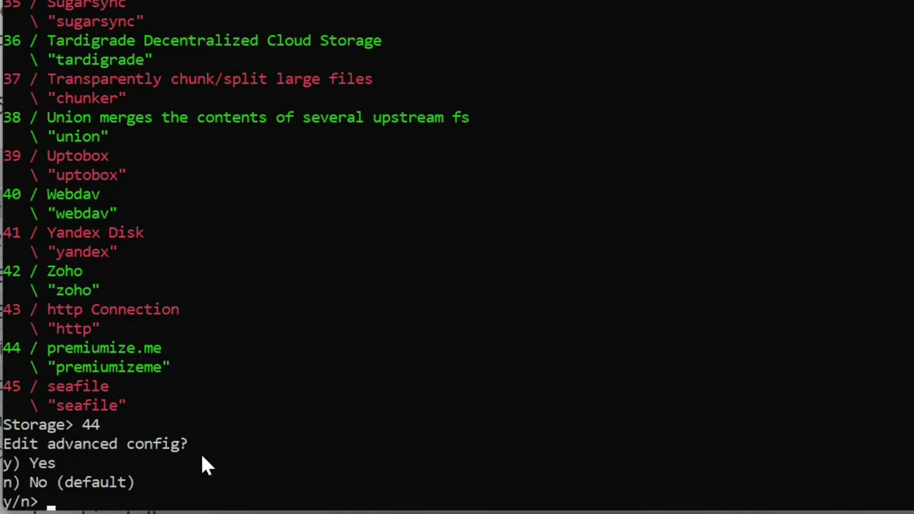
{"action": "key", "text": "Return"}
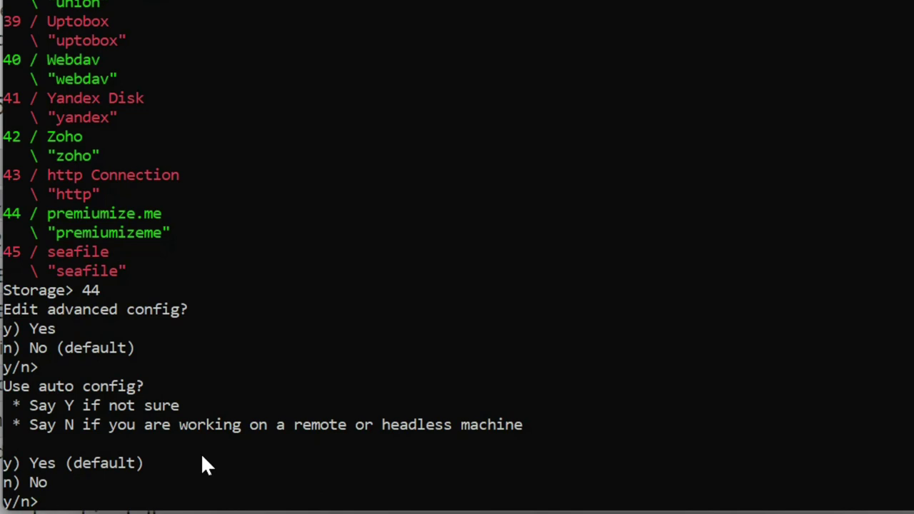
- Accept auto config, authorize rclone's access on the Premiumize page in the browser, and return to the command prompt
{"action": "type", "text": "y"}
{"action": "key", "text": "Return"}
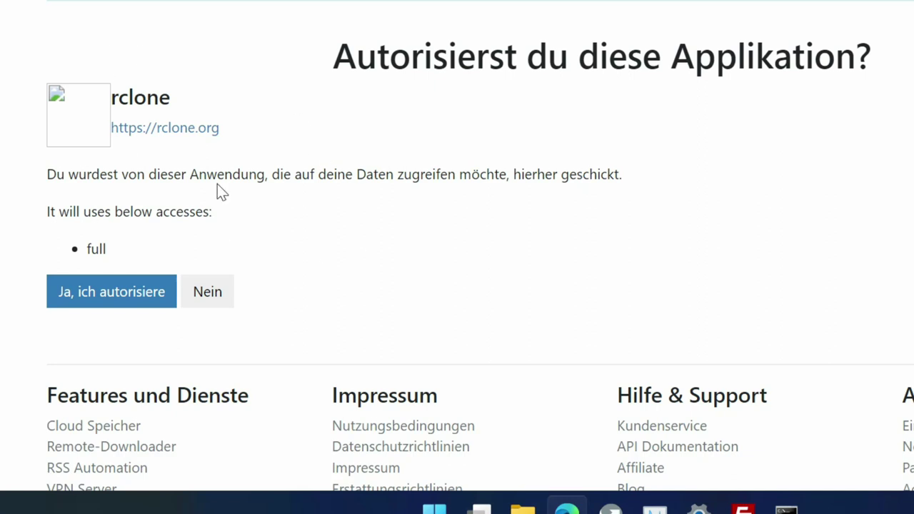
{"action": "left_click", "coordinate": [139, 293]}
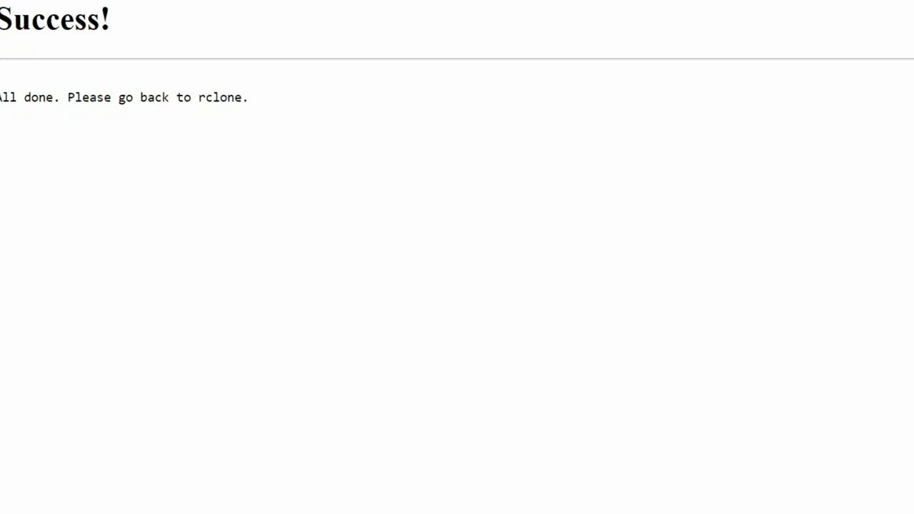
{"action": "key", "text": "alt+Tab"}
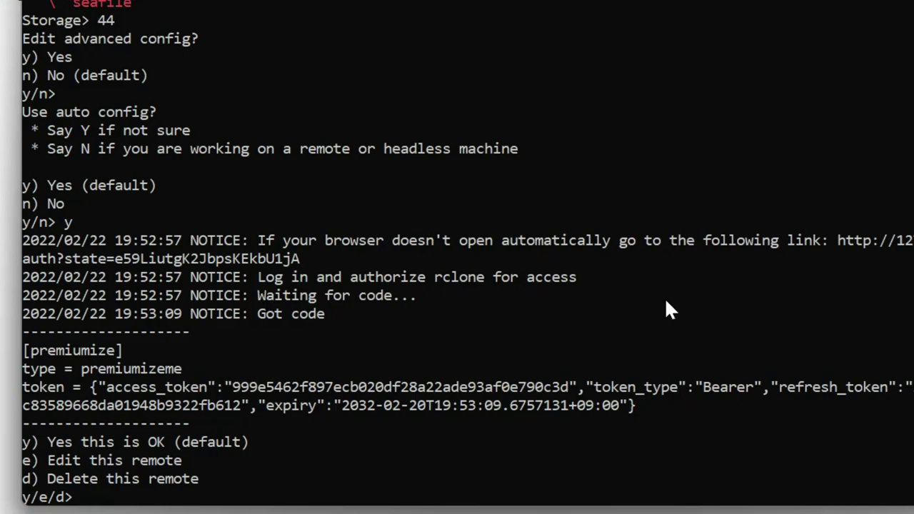
- Confirm the premiumize remote as OK and quit the rclone configuration
{"action": "type", "text": "y"}
{"action": "key", "text": "Return"}
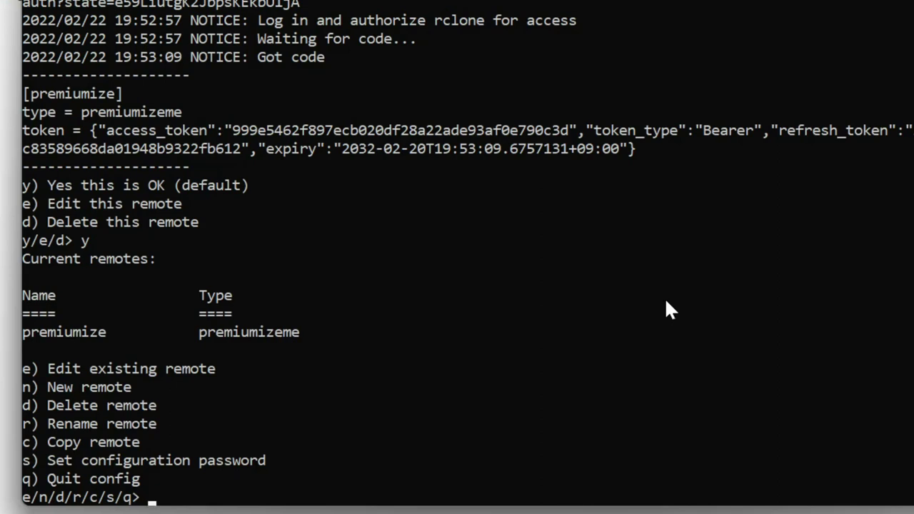
{"action": "type", "text": "q"}
{"action": "key", "text": "Return"}
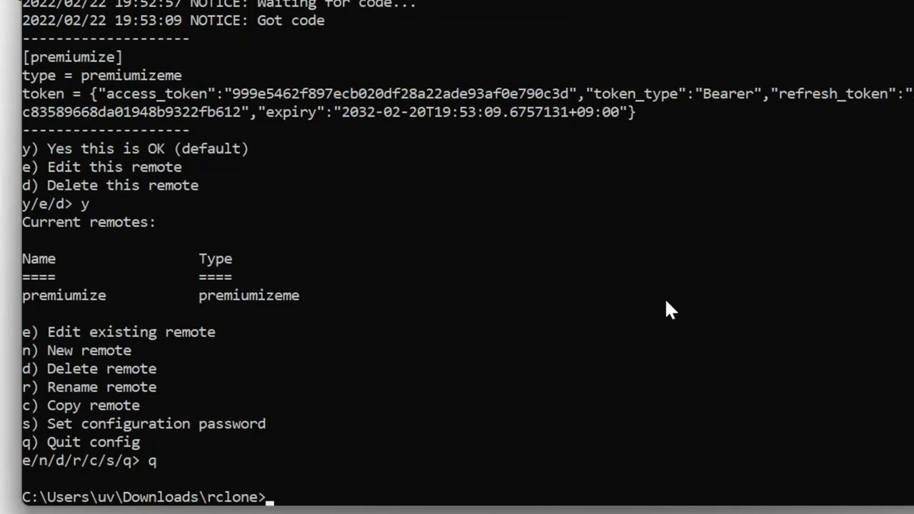
- Recall the previous rclone command and replace its config subcommand with mount, without running it yet
{"action": "key", "text": "Up"}
{"action": "key", "text": "BackSpace"}
{"action": "key", "text": "BackSpace"}
{"action": "key", "text": "BackSpace"}
{"action": "key", "text": "BackSpace"}
{"action": "key", "text": "BackSpace"}
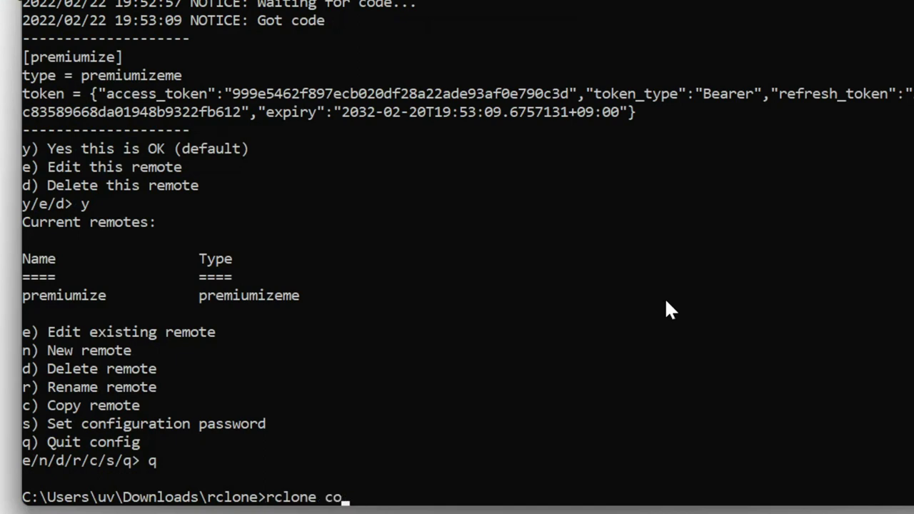
{"action": "key", "text": "BackSpace"}
{"action": "type", "text": "mount/"}
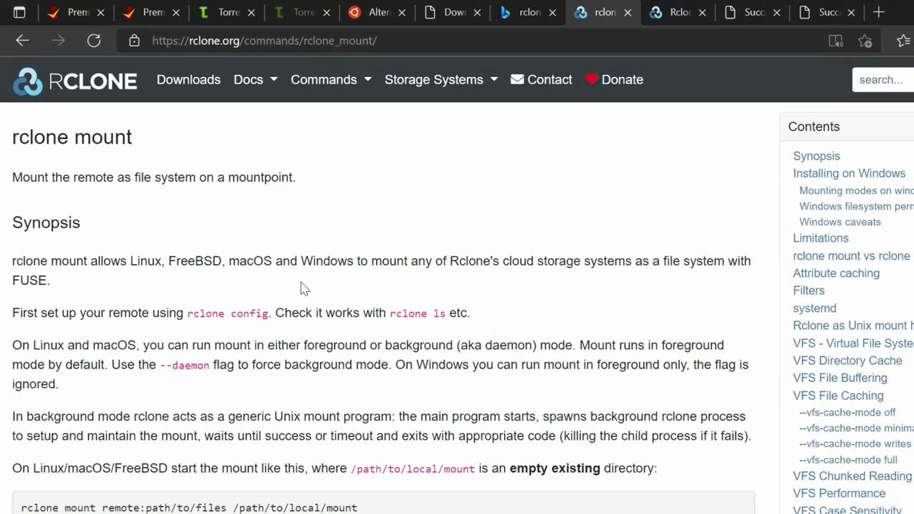
- Examine the mount command syntax on rclone's documentation page in the browser and return to the command prompt
{"action": "scroll", "coordinate": [310, 275], "scroll_direction": "down", "scroll_amount": 1}
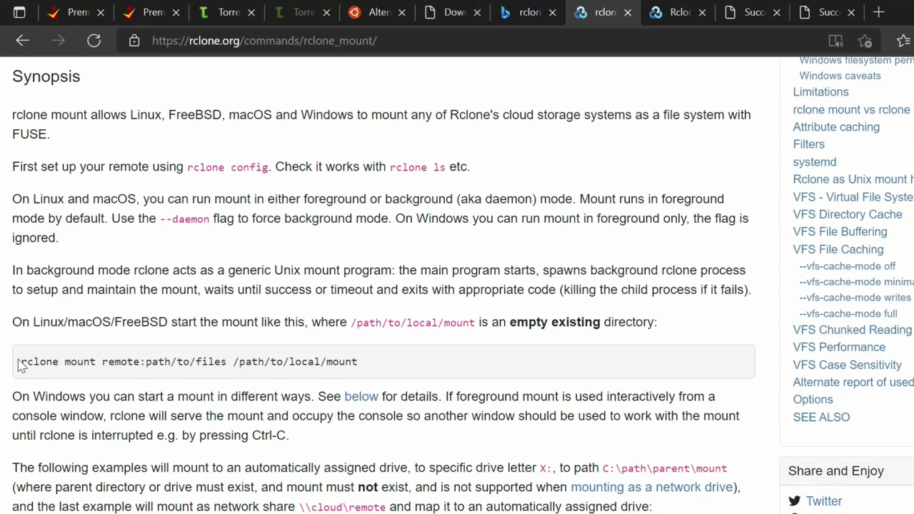
{"action": "left_click_drag", "start_coordinate": [22, 361], "coordinate": [453, 369]}
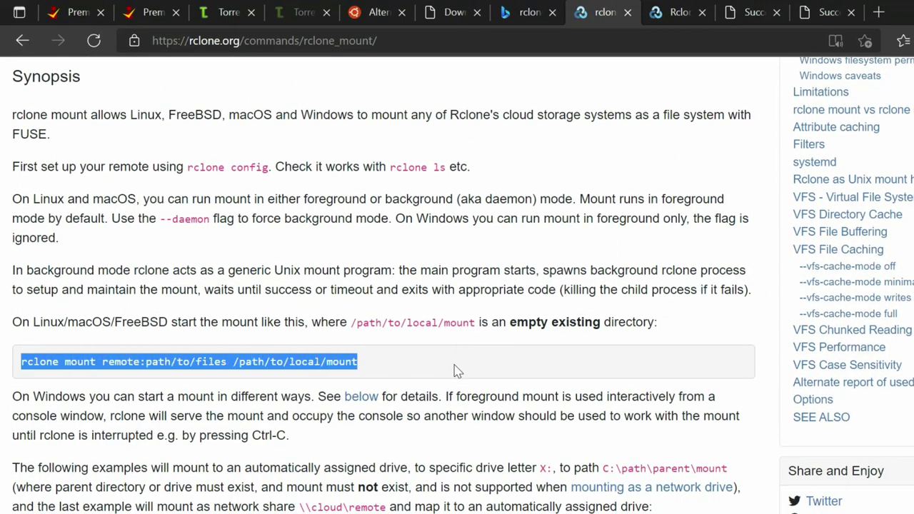
{"action": "left_click", "coordinate": [400, 351]}
{"action": "key", "text": "alt+Tab"}
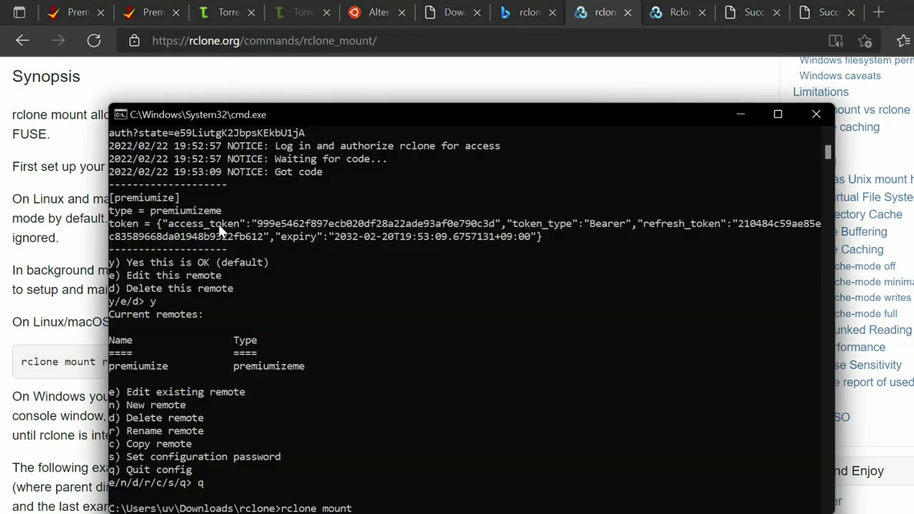
- Complete the command as rclone mount premiumize:/ X: and try to mount the remote as drive X:
{"action": "left_click_drag", "start_coordinate": [245, 108], "coordinate": [494, 66]}
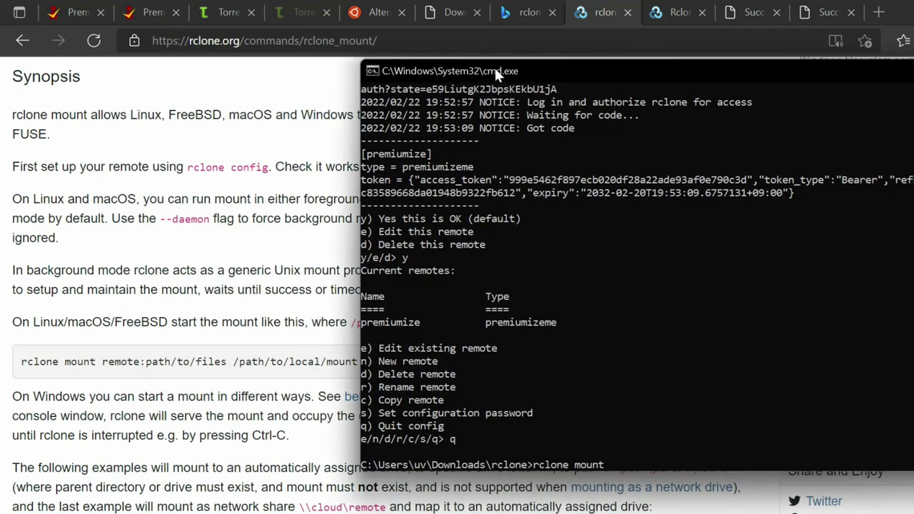
{"action": "type", "text": "premiumize:/ X:"}
{"action": "mouse_move", "coordinate": [491, 75]}
{"action": "left_mouse_down"}
{"action": "mouse_move", "coordinate": [592, 63]}
{"action": "mouse_move", "coordinate": [479, 64]}
{"action": "left_mouse_up"}
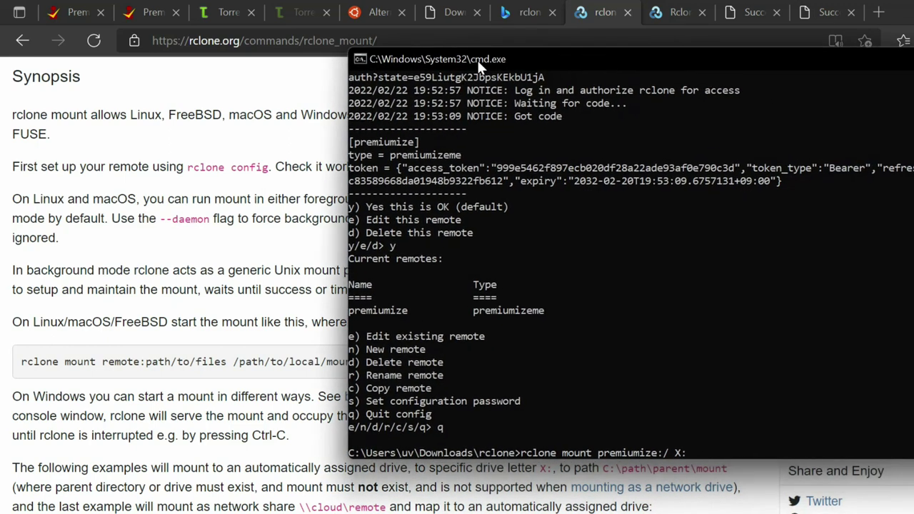
{"action": "key", "text": "Return"}
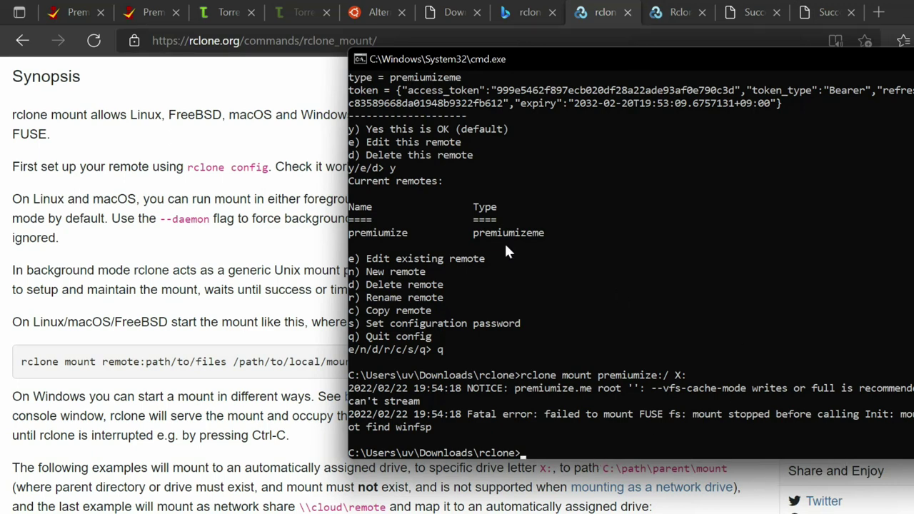
- Switch to the WinFsp download page in the browser and download the WinFsp installer
{"action": "key", "text": "alt+Tab"}
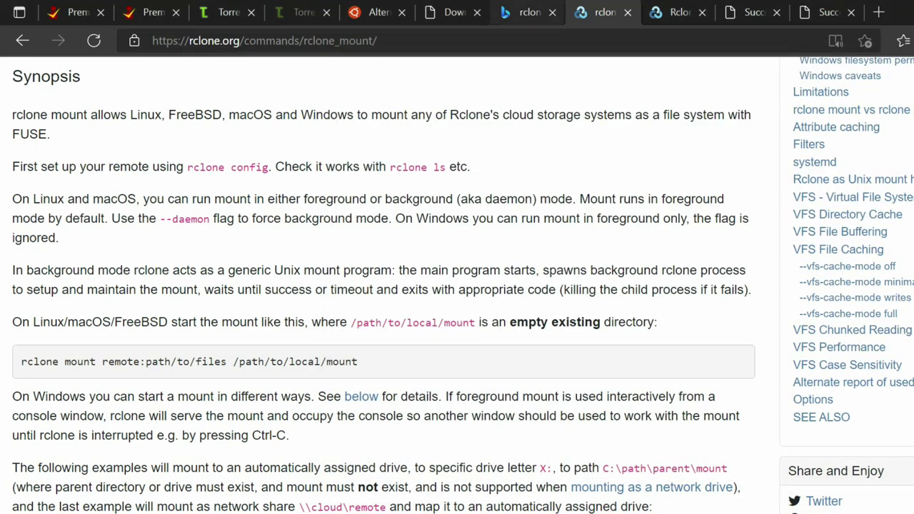
{"action": "left_click", "coordinate": [451, 13]}
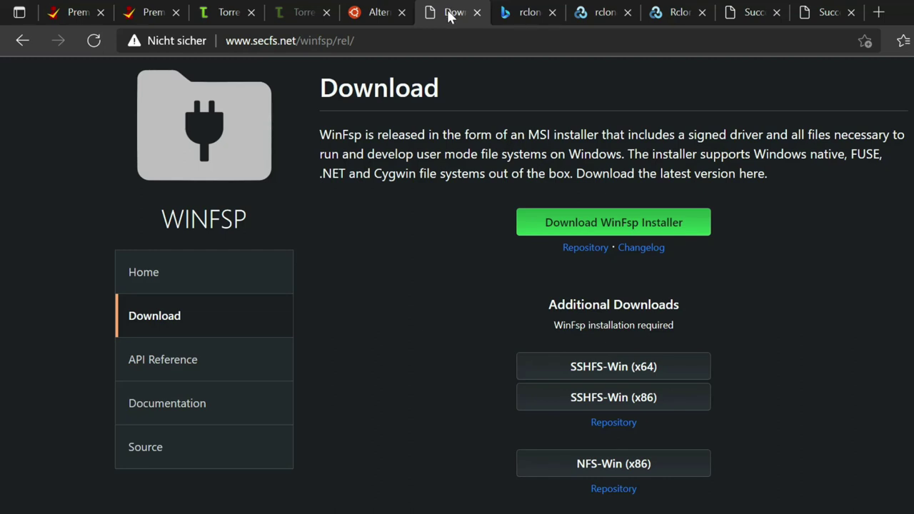
{"action": "left_click", "coordinate": [677, 222]}
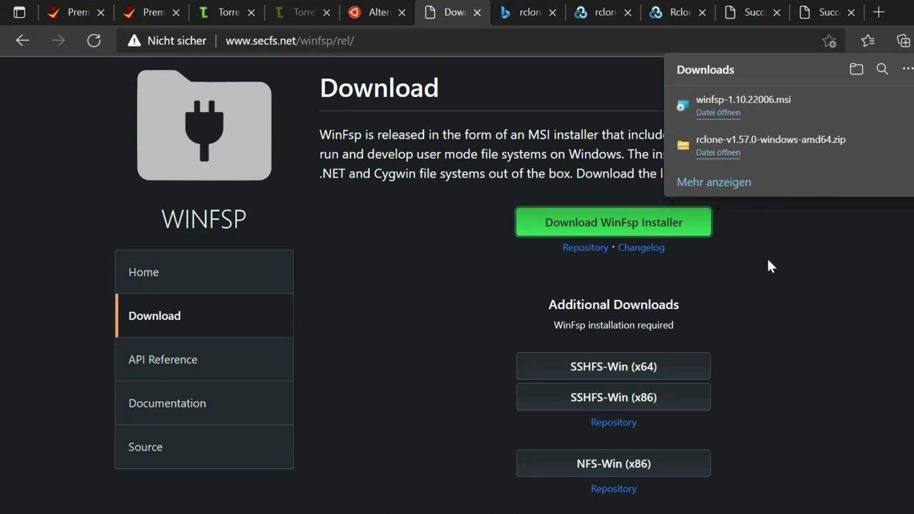
- Run winfsp-1.10.22006.msi, allow it to make changes to the device, and complete the WinFsp installation
{"action": "left_click", "coordinate": [721, 107]}
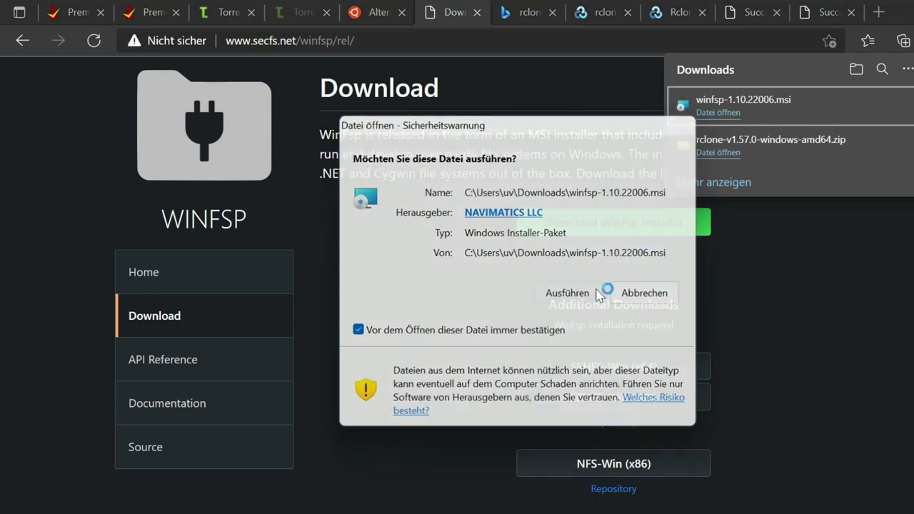
{"action": "left_click", "coordinate": [603, 295]}
{"action": "left_click", "coordinate": [618, 467]}
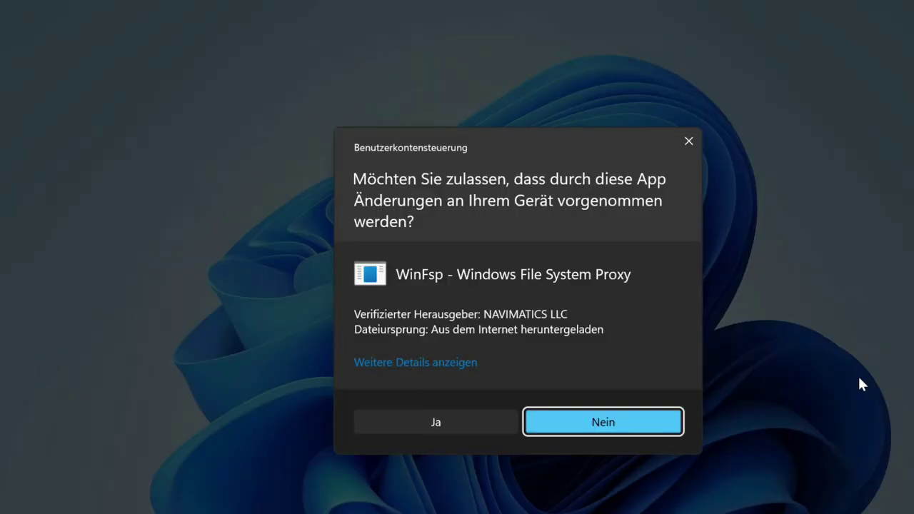
{"action": "left_click", "coordinate": [436, 422]}
{"action": "left_click", "coordinate": [606, 414]}
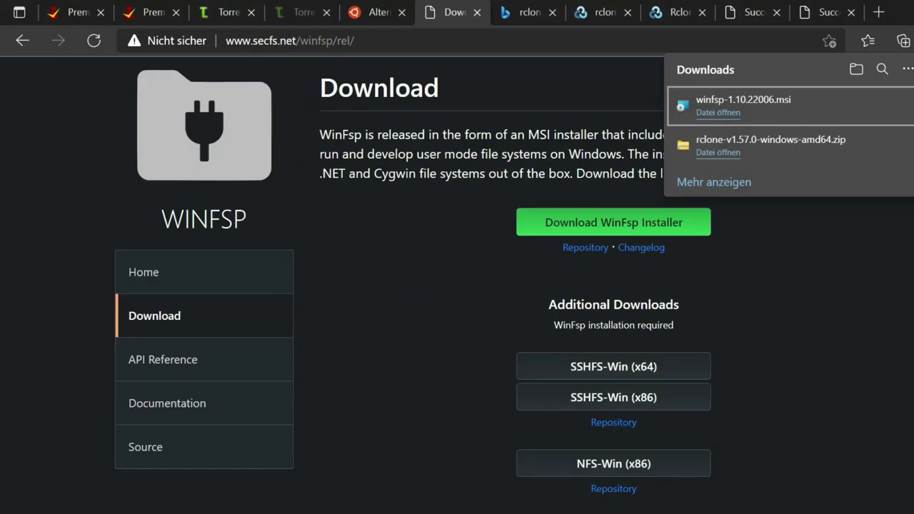
- Return to the command prompt and rerun rclone mount premiumize:/ X:
{"action": "key", "text": "alt+Tab"}
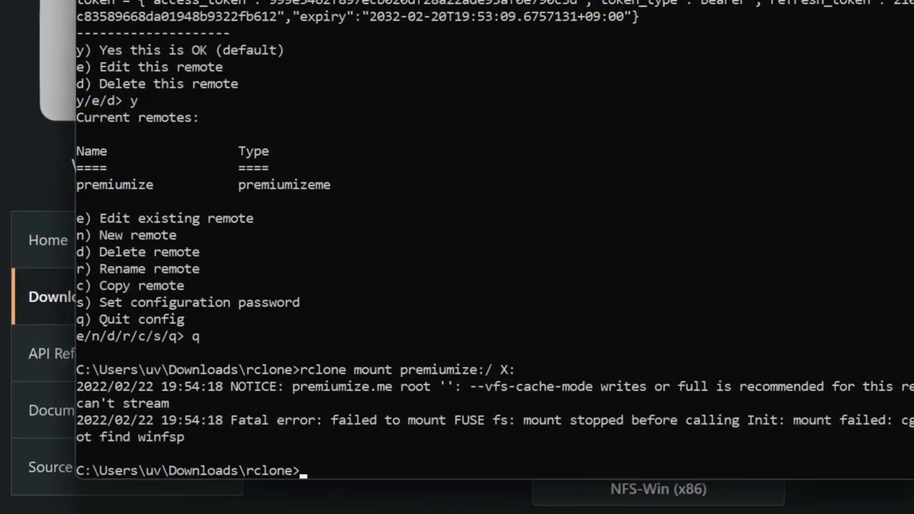
{"action": "key", "text": "Up"}
{"action": "key", "text": "Return"}
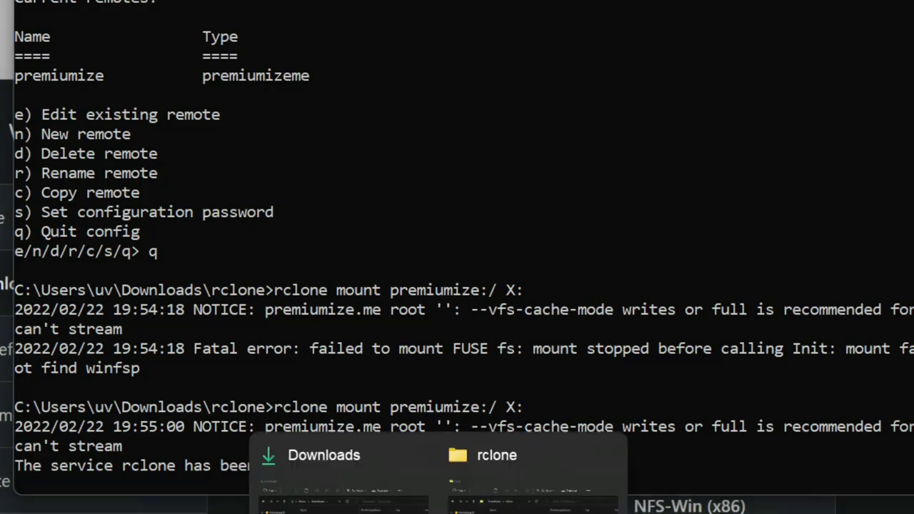
- Switch to the Downloads window in File Explorer and open the premiumize (X:) drive from This PC
{"action": "left_click", "coordinate": [321, 471]}
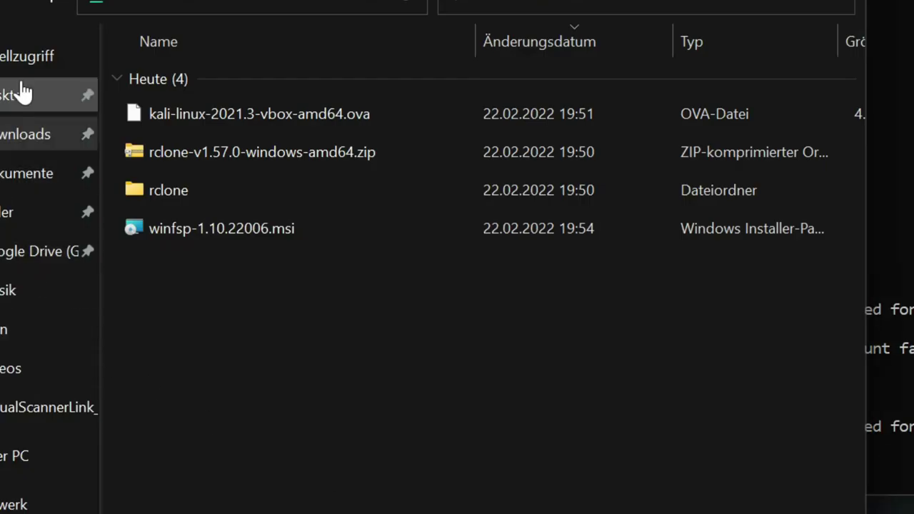
{"action": "left_click", "coordinate": [7, 460]}
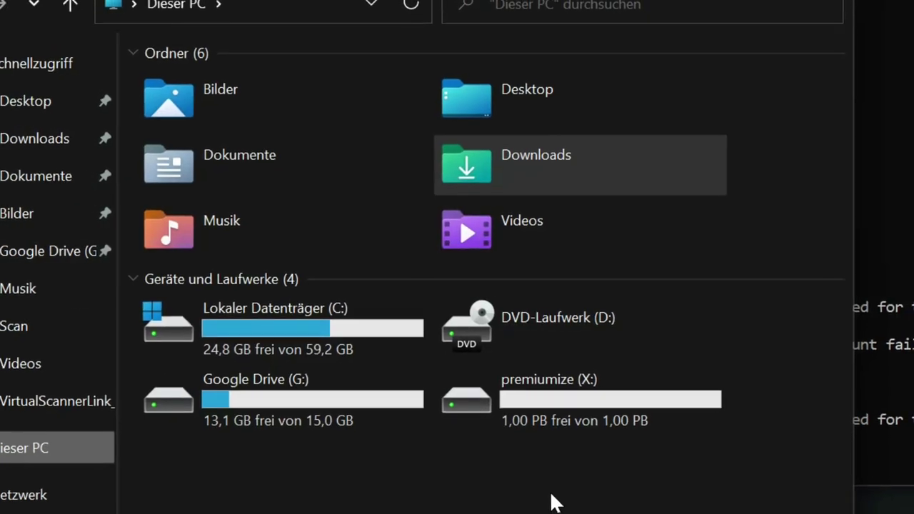
{"action": "double_click", "coordinate": [706, 374]}
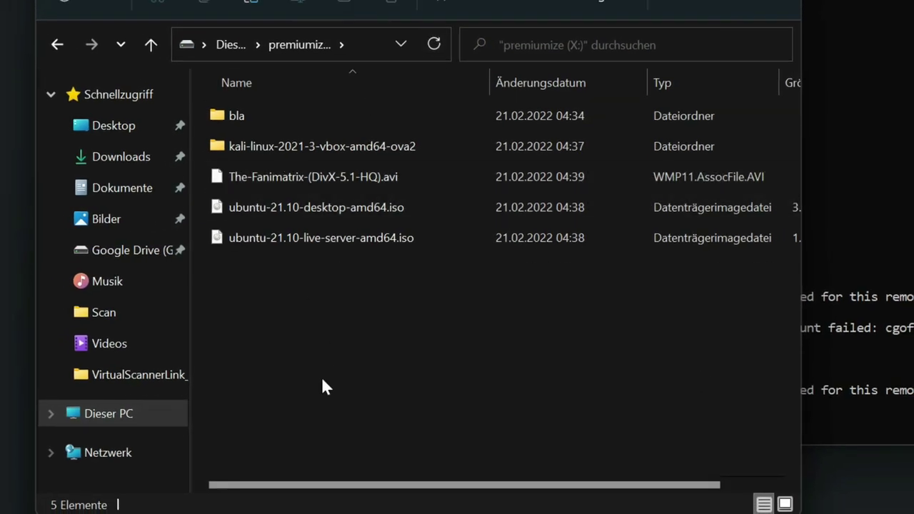
- Copy ubuntu-21.10-live-server-amd64.iso from the premiumize (X:) drive to the Downloads folder
{"action": "left_click", "coordinate": [308, 236]}
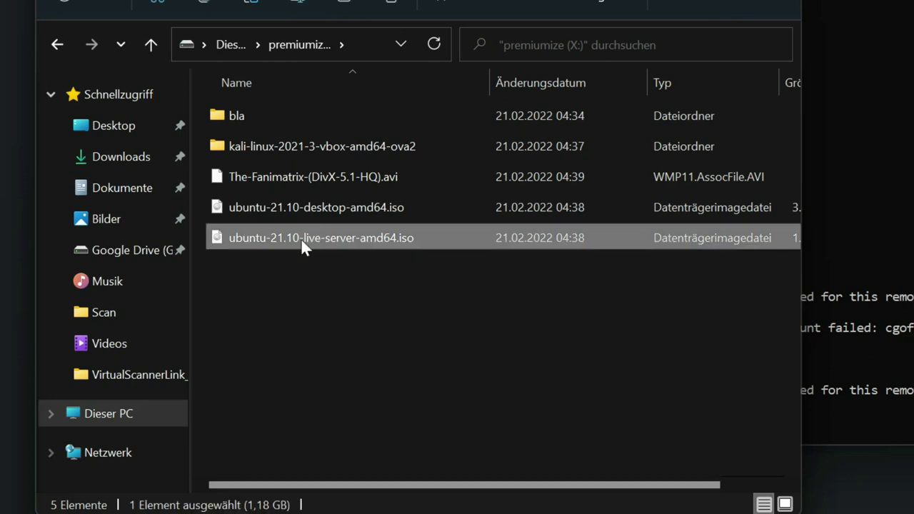
{"action": "left_click", "coordinate": [147, 163]}
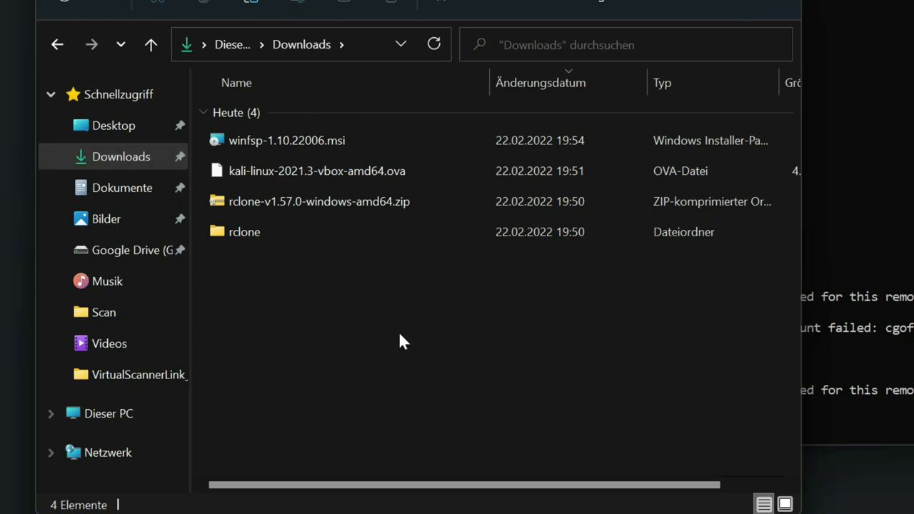
{"action": "key", "text": "ctrl+v"}
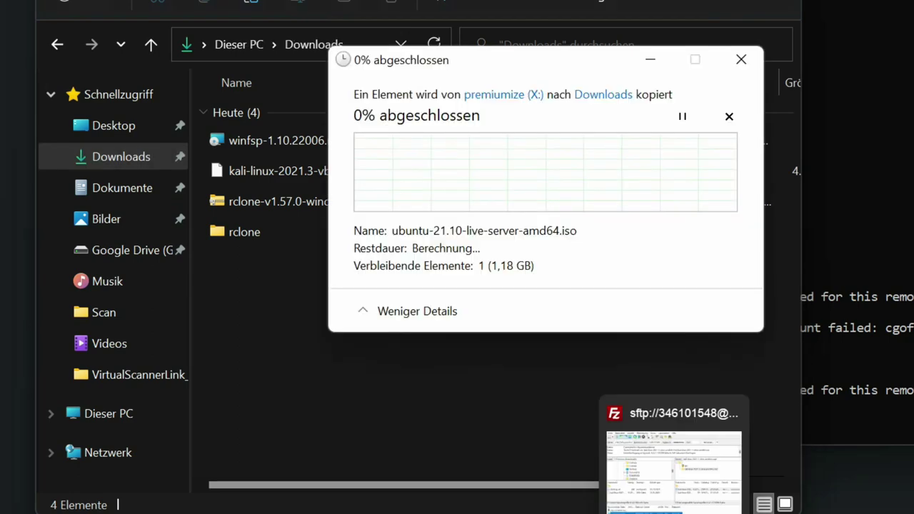
- Switch to Task Manager and sort the processes by network usage while the file copies
{"action": "left_click", "coordinate": [750, 513]}
{"action": "left_click", "coordinate": [528, 44]}
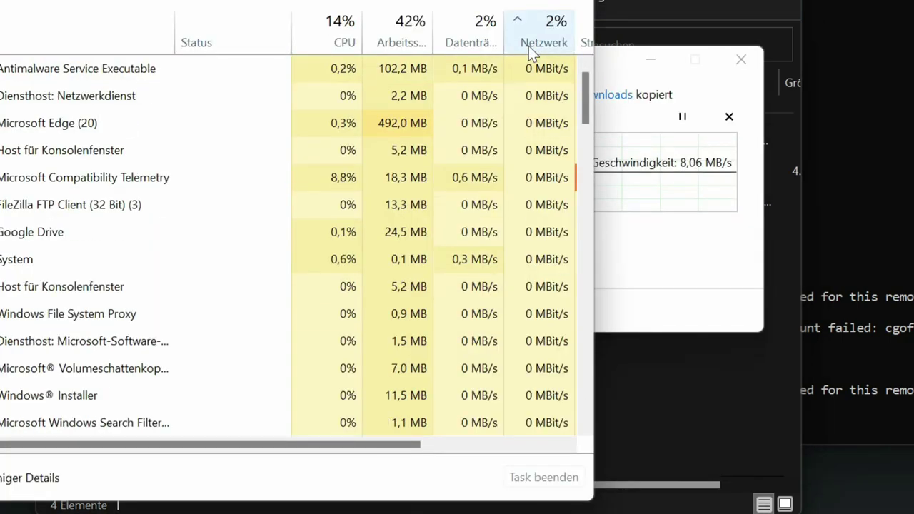
- Sort the Task Manager processes by highest network usage and move the copy progress window beside the process list
{"action": "left_click", "coordinate": [528, 44]}
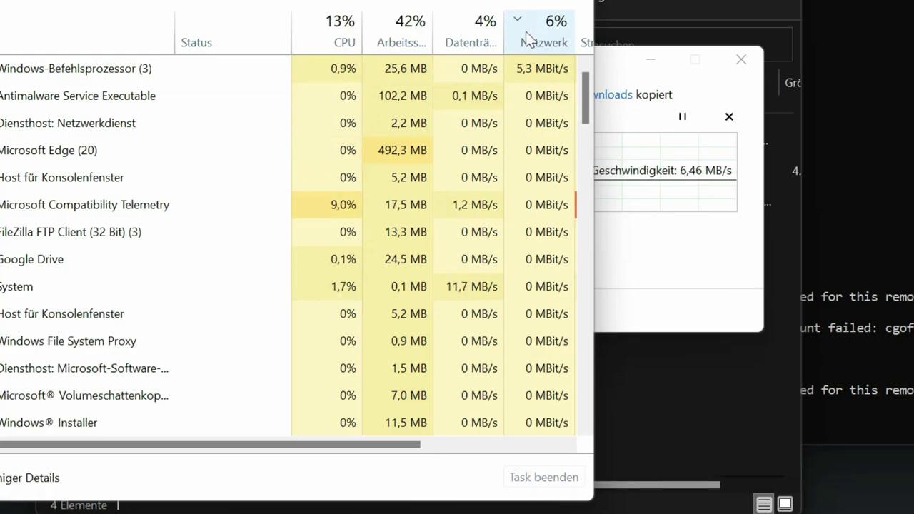
{"action": "left_click_drag", "start_coordinate": [641, 84], "coordinate": [826, 71]}
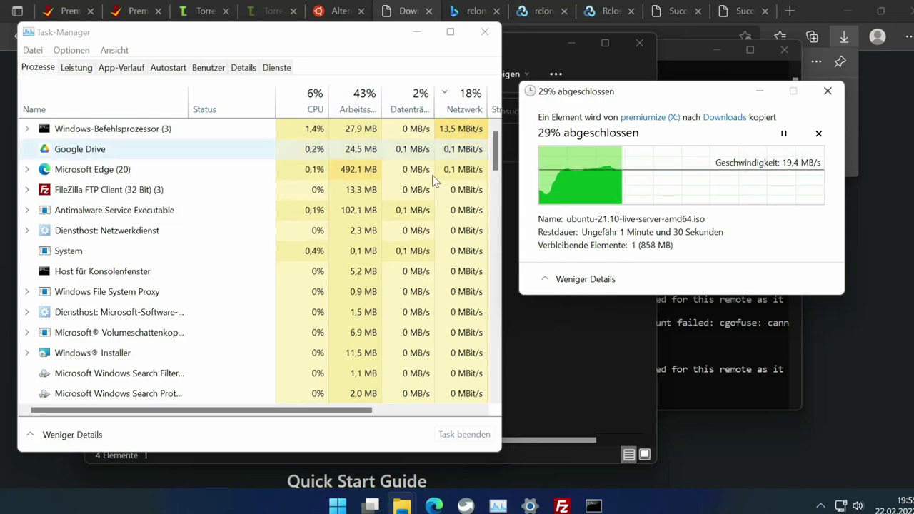
- Switch to the command prompt running rclone mount premiumize:/ X: and return to Task Manager
{"action": "left_click", "coordinate": [10, 123]}
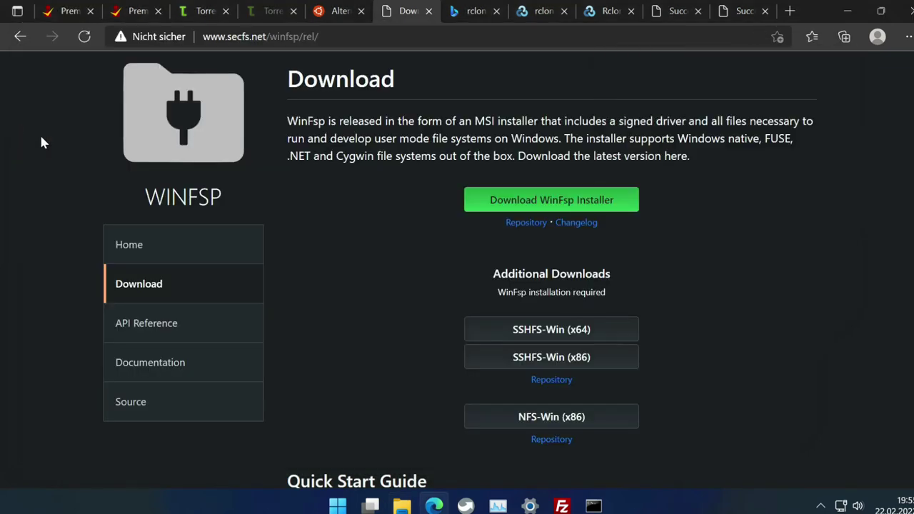
{"action": "left_click", "coordinate": [593, 505]}
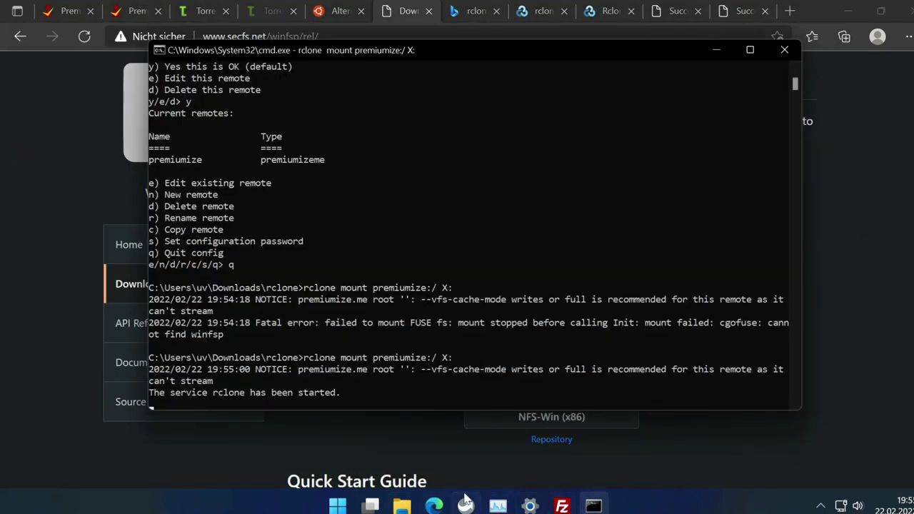
{"action": "left_click", "coordinate": [498, 505]}
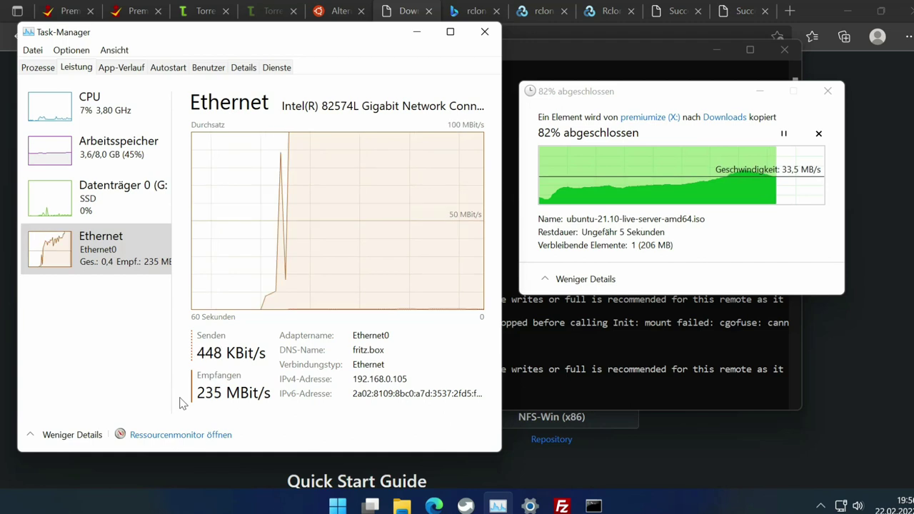
- Show the process list in Task Manager and expand the Windows-Befehlsprozessor group to inspect its network usage
{"action": "left_click", "coordinate": [30, 70]}
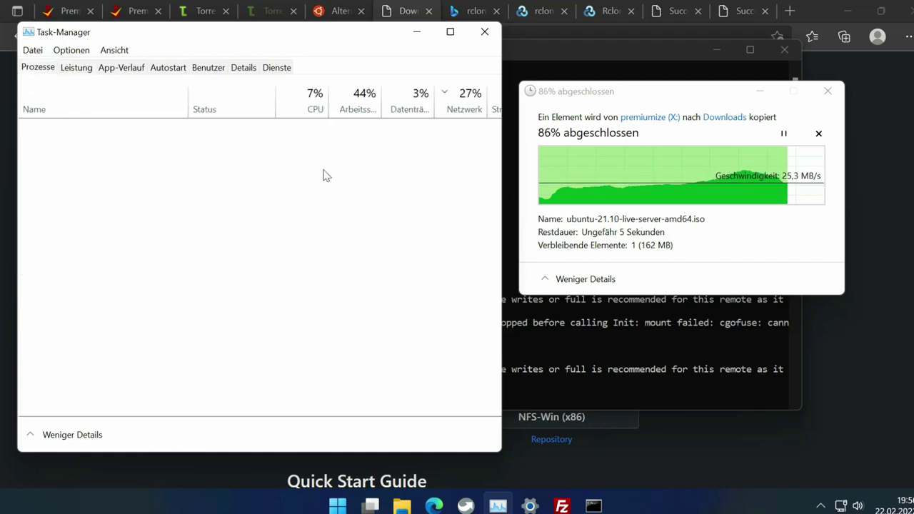
{"action": "left_click", "coordinate": [452, 130]}
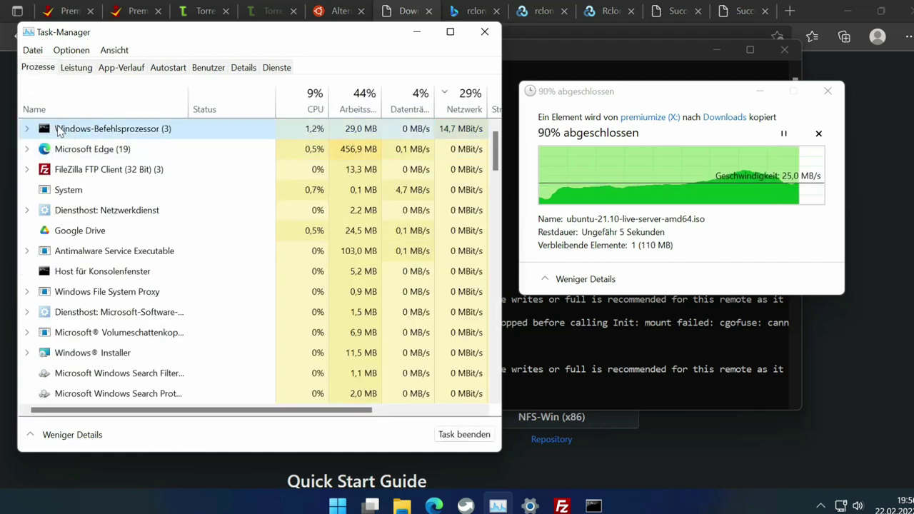
{"action": "left_click", "coordinate": [26, 129]}
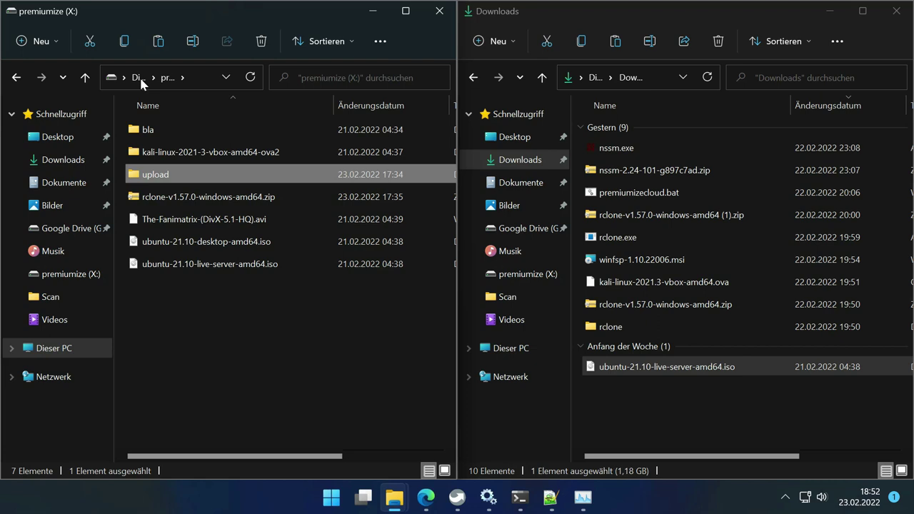
- Permanently delete rclone-v1.57.0-windows-amd64.zip from the premiumize (X:) drive
{"action": "left_click", "coordinate": [205, 197]}
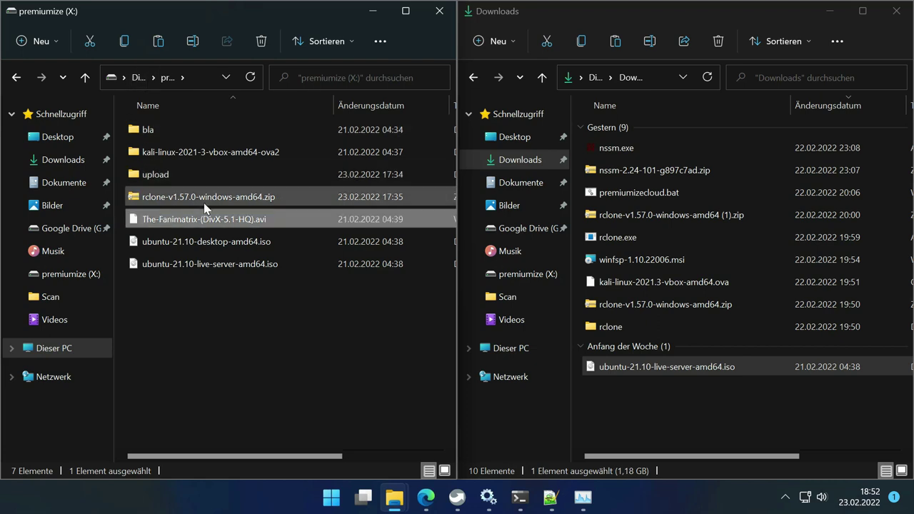
{"action": "key", "text": "Delete"}
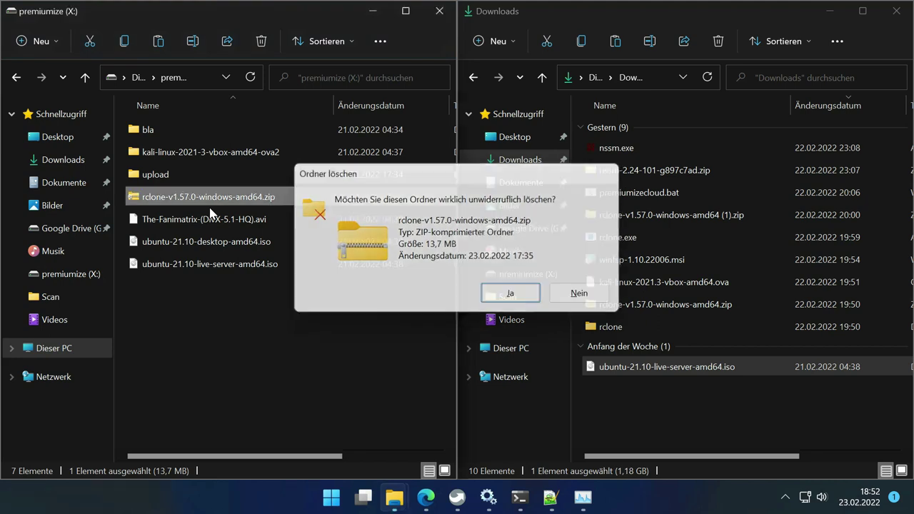
{"action": "key", "text": "Return"}
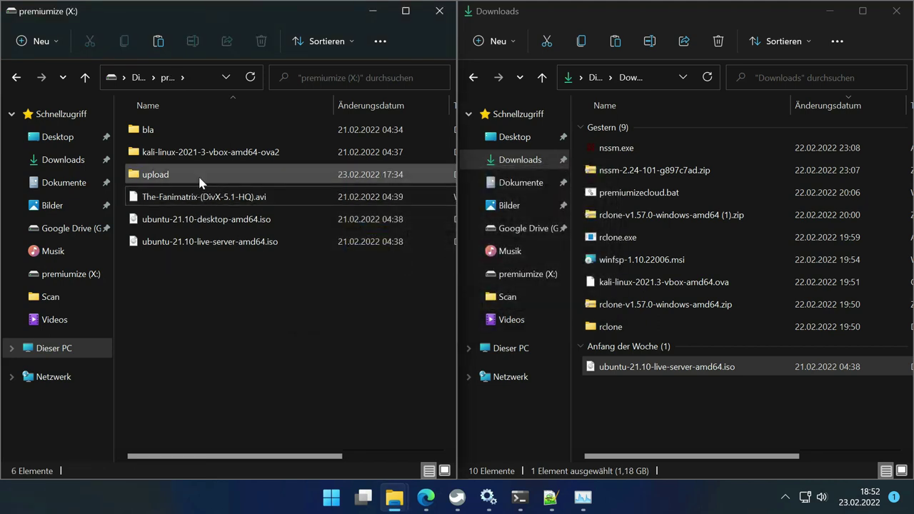
- Open the upload folder on the premiumize drive in File Explorer and under My Files on the Premiumize website
{"action": "double_click", "coordinate": [199, 178]}
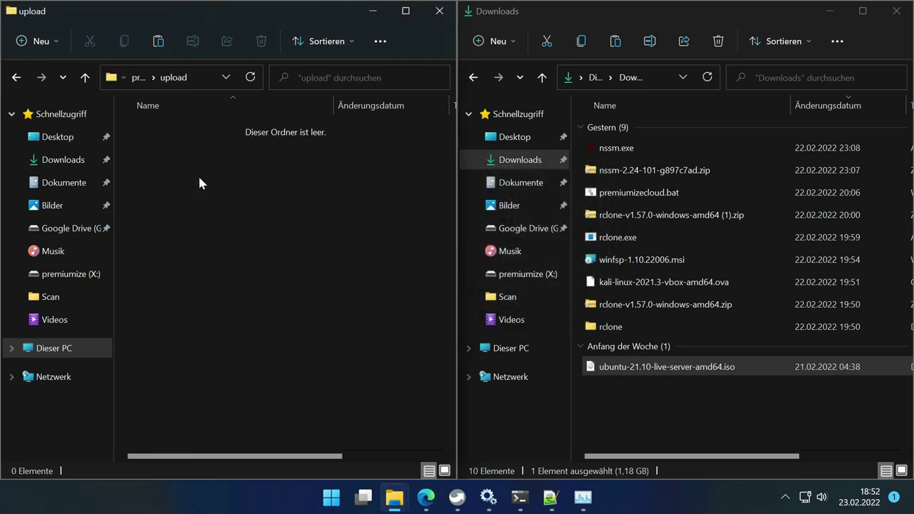
{"action": "left_click", "coordinate": [424, 498]}
{"action": "left_click", "coordinate": [140, 85]}
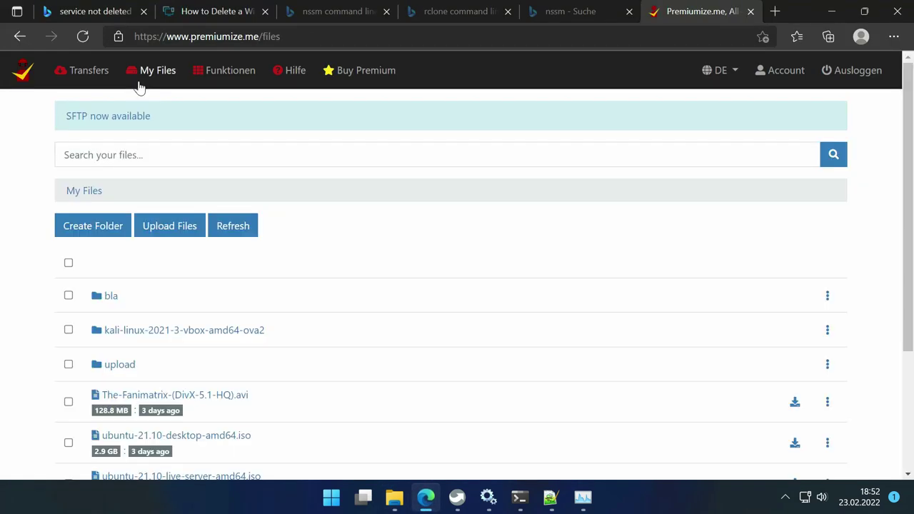
{"action": "left_click", "coordinate": [116, 365]}
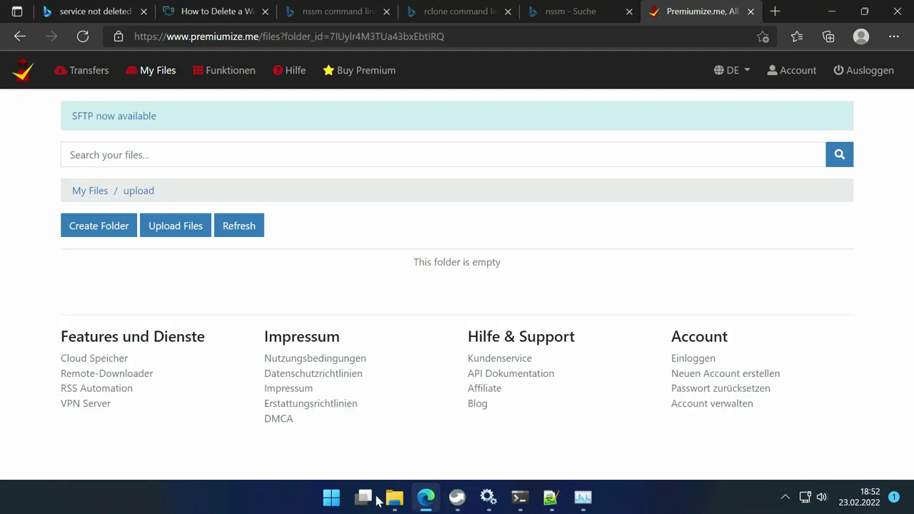
- Return to File Explorer and copy rclone-v1.57.0-windows-amd64.zip from Downloads into the upload folder on the premiumize drive
{"action": "mouse_move", "coordinate": [389, 504]}
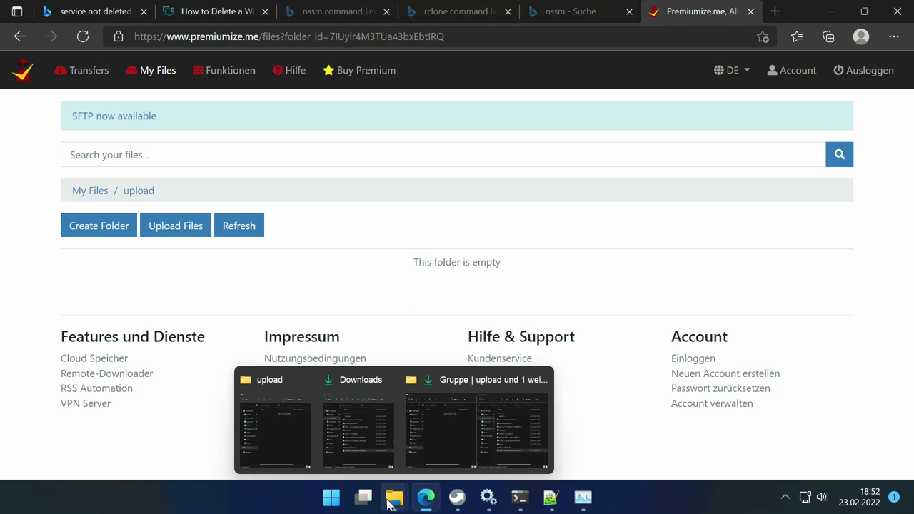
{"action": "left_click", "coordinate": [364, 436]}
{"action": "left_click", "coordinate": [425, 498]}
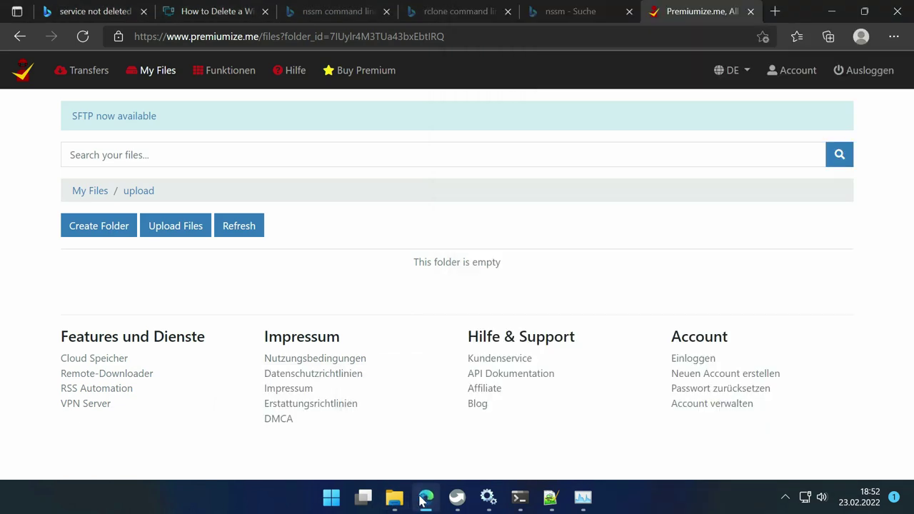
{"action": "left_click", "coordinate": [425, 498]}
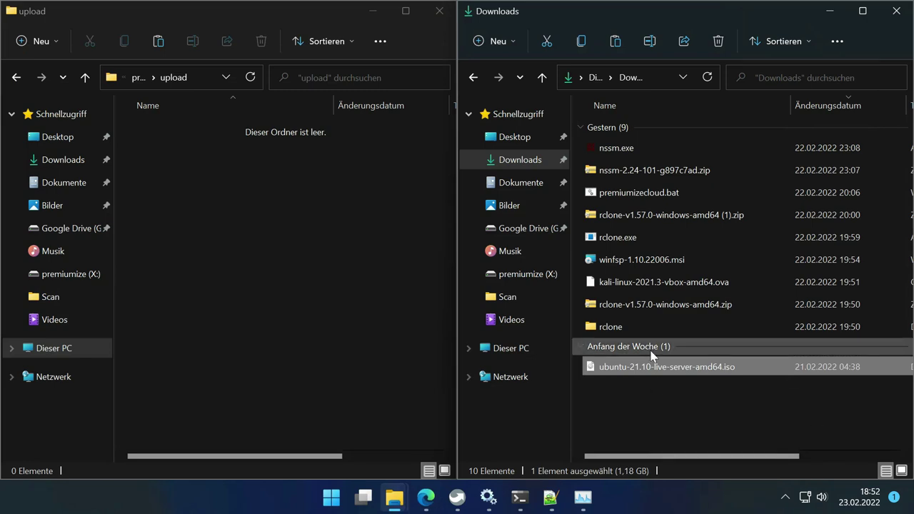
{"action": "left_click", "coordinate": [269, 332]}
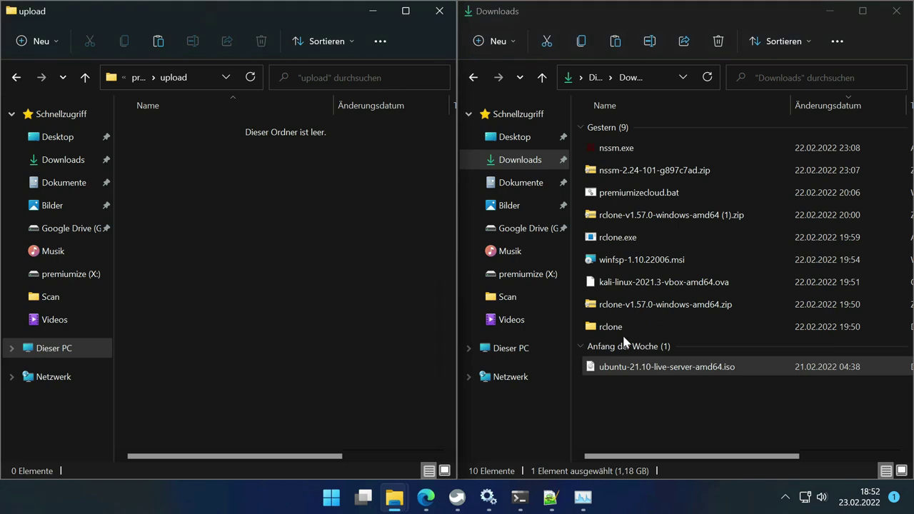
{"action": "left_click", "coordinate": [769, 305]}
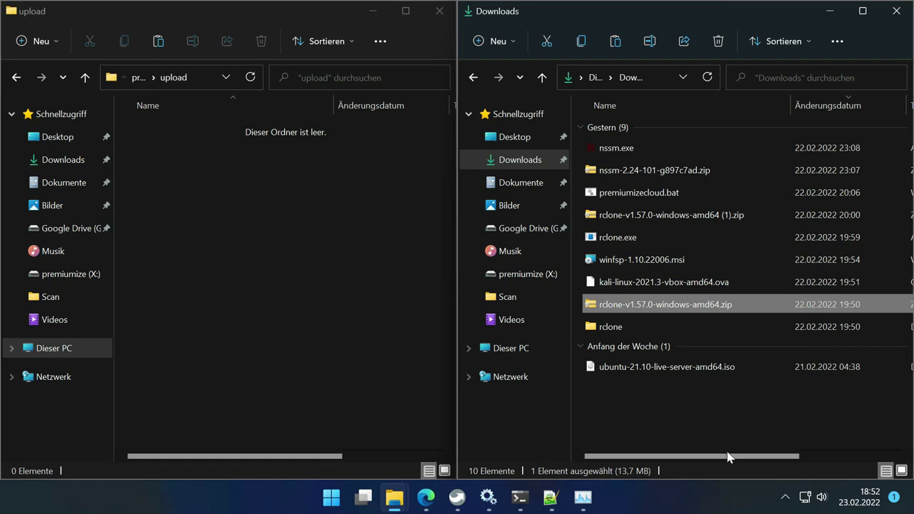
{"action": "left_click", "coordinate": [344, 284]}
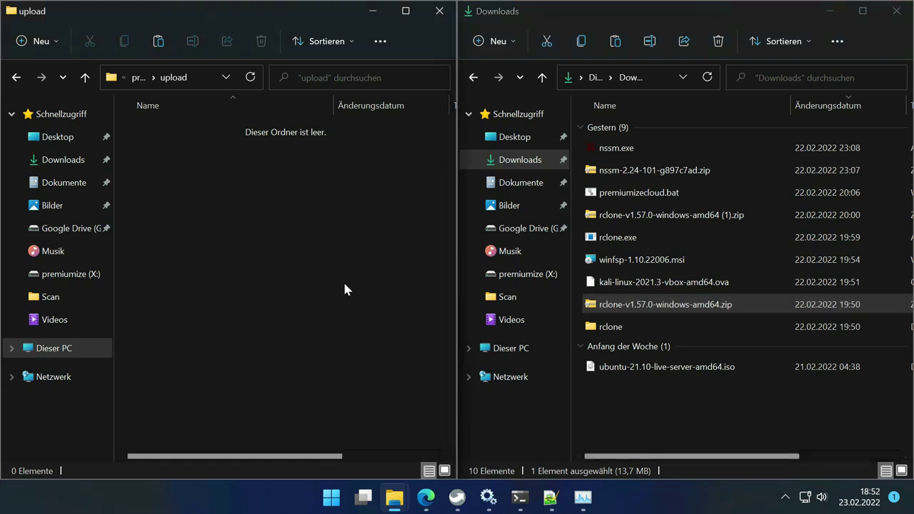
{"action": "key", "text": "ctrl+v"}
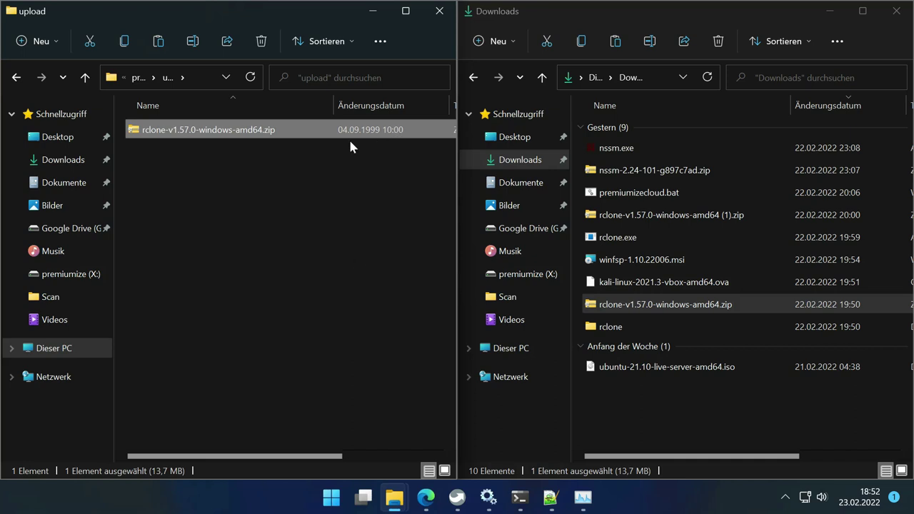
{"action": "left_click", "coordinate": [397, 145]}
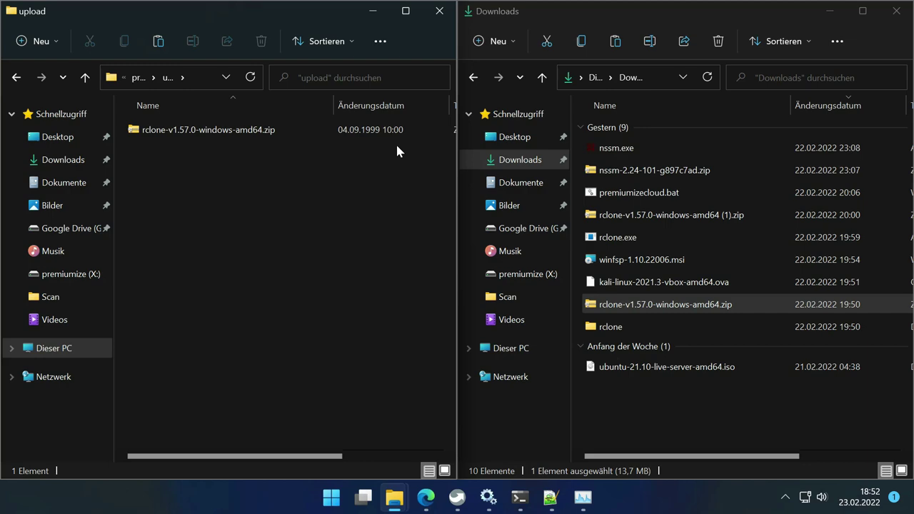
- Check the network usage of Rsync for cloud storage in Task Manager and reopen the upload folder on the Premiumize website
{"action": "left_click", "coordinate": [582, 500]}
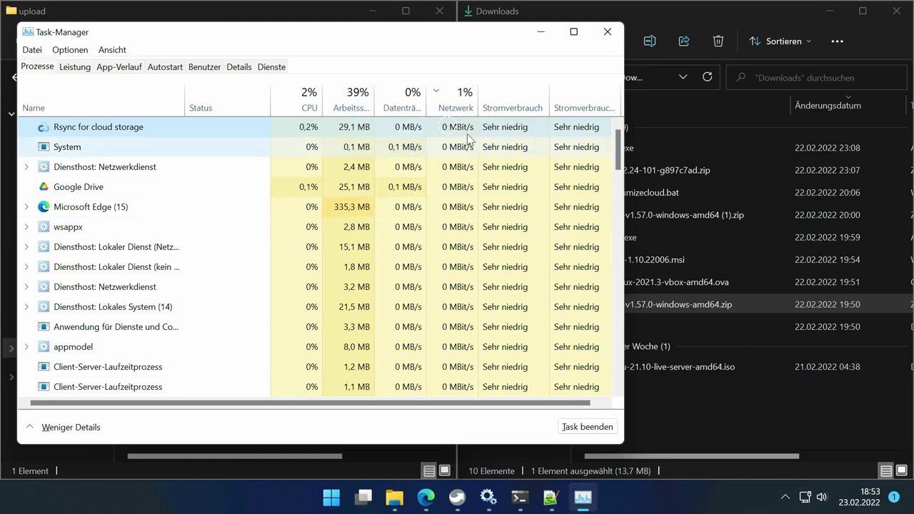
{"action": "left_click", "coordinate": [581, 496]}
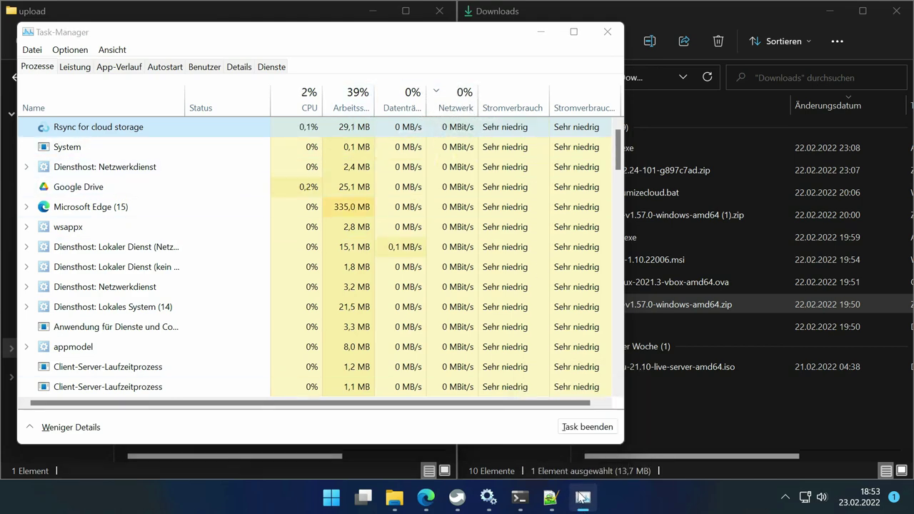
{"action": "left_click", "coordinate": [426, 497]}
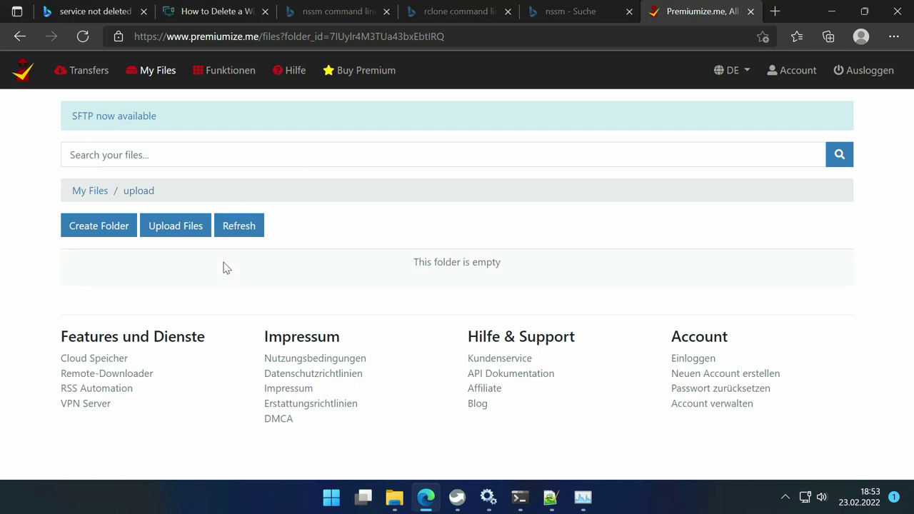
{"action": "left_click", "coordinate": [100, 191]}
{"action": "left_click", "coordinate": [121, 364]}
- Recheck the upload's network activity in Task Manager and reload the upload folder on the Premiumize website
{"action": "left_click", "coordinate": [582, 497]}
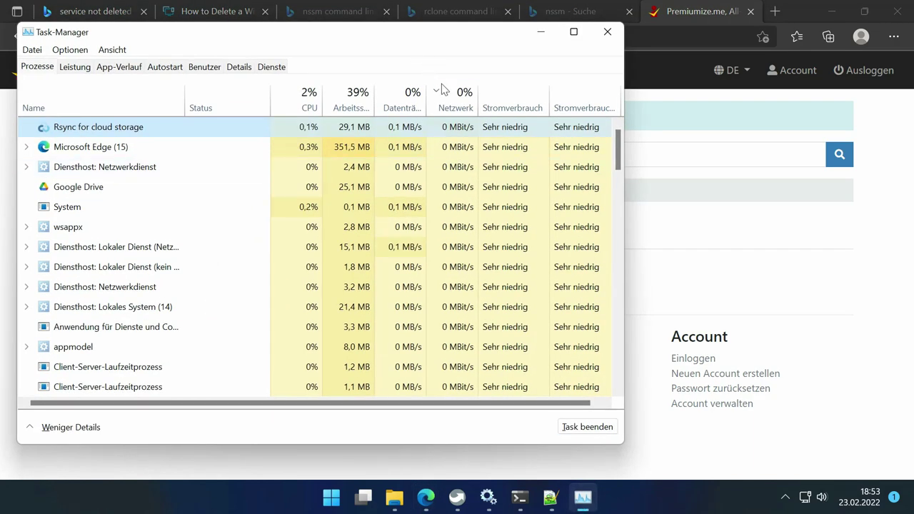
{"action": "left_click", "coordinate": [691, 240]}
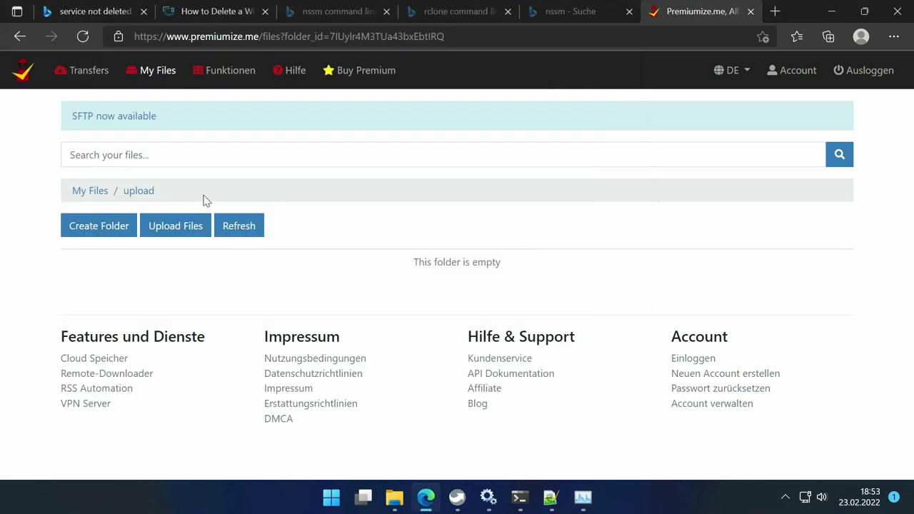
{"action": "left_click", "coordinate": [138, 191]}
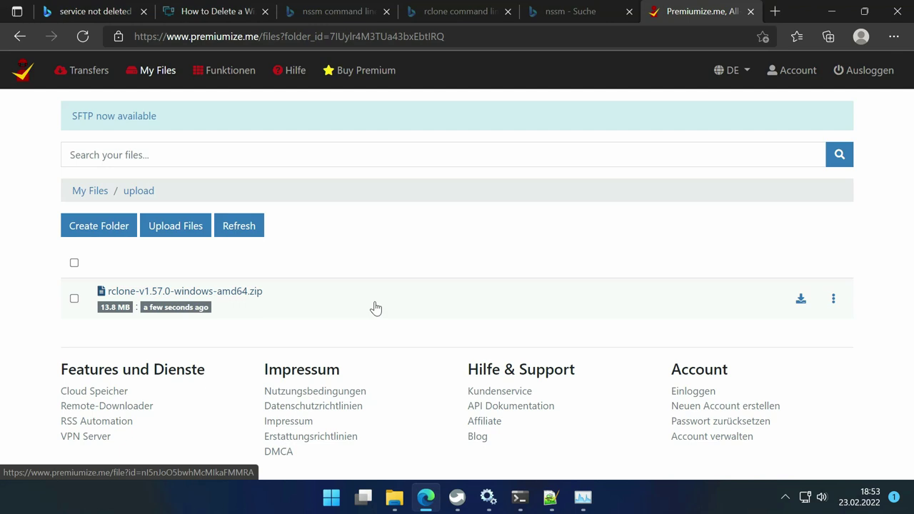
- Return to File Explorer and copy ubuntu-21.10-live-server-amd64.iso from Downloads into the upload folder on the premiumize drive
{"action": "mouse_move", "coordinate": [394, 496]}
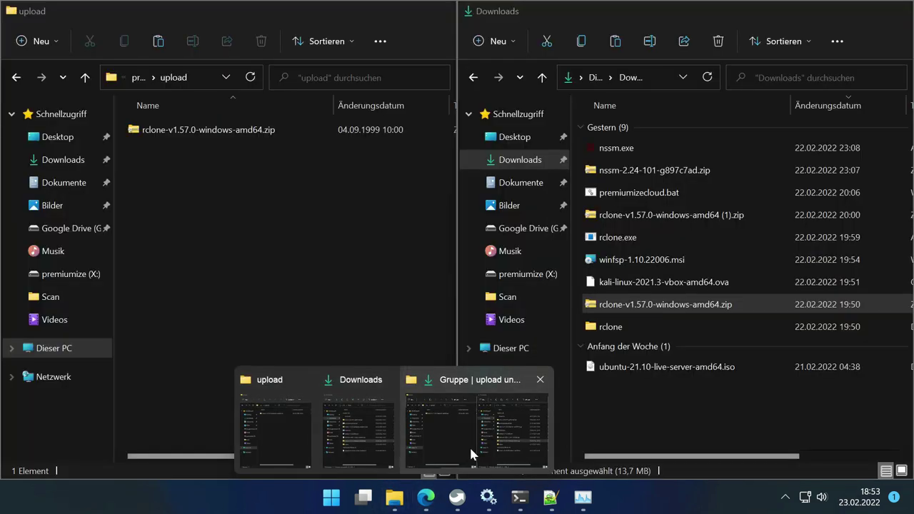
{"action": "left_click", "coordinate": [469, 445]}
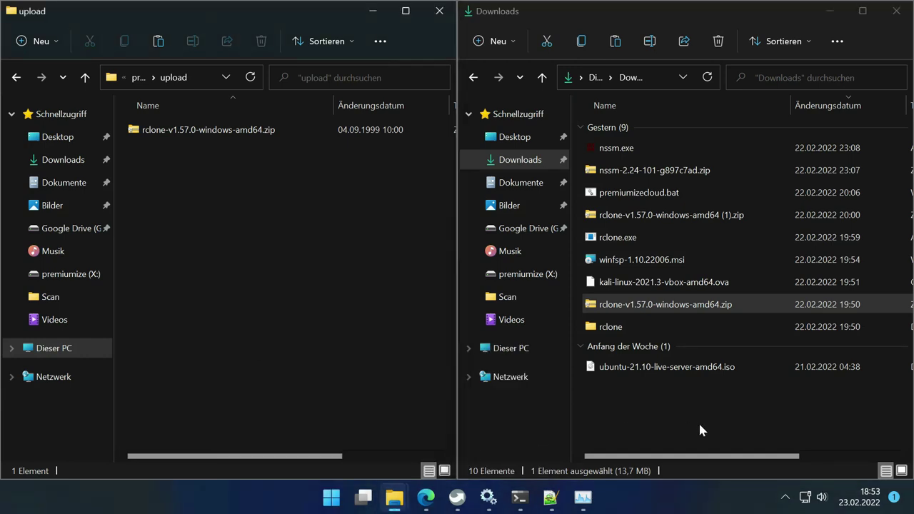
{"action": "left_click", "coordinate": [699, 371]}
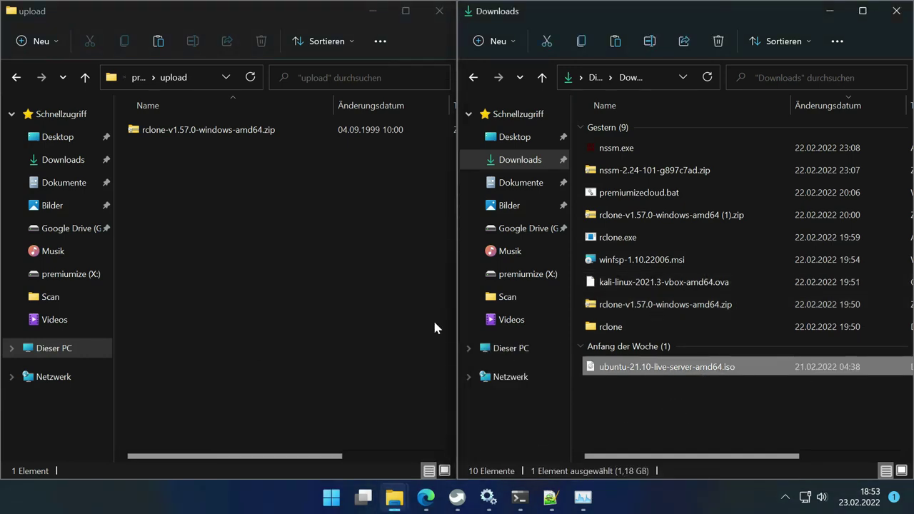
{"action": "left_click", "coordinate": [332, 290]}
{"action": "key", "text": "ctrl+v"}
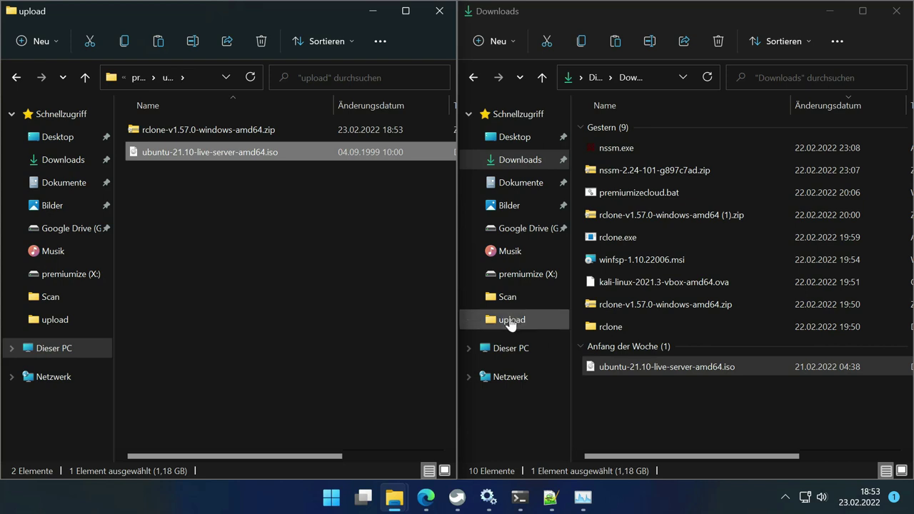
- Select ubuntu-21.10-live-server-amd64.iso in the upload folder and switch to the Premiumize website to compare its upload folder
{"action": "left_click", "coordinate": [307, 243]}
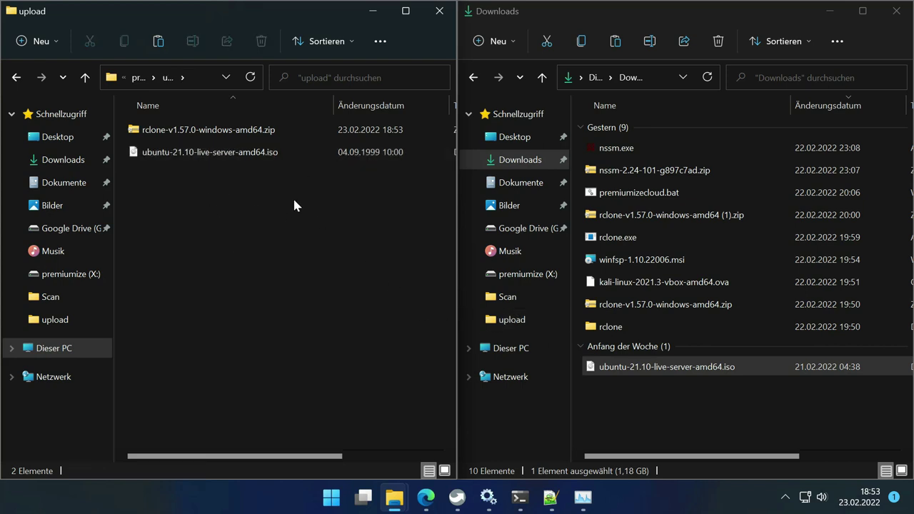
{"action": "left_click", "coordinate": [296, 160]}
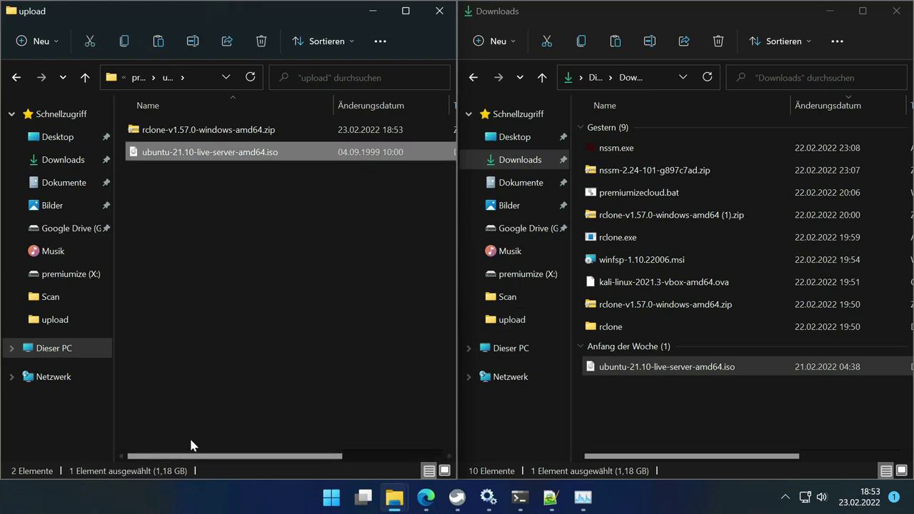
{"action": "left_click", "coordinate": [425, 497]}
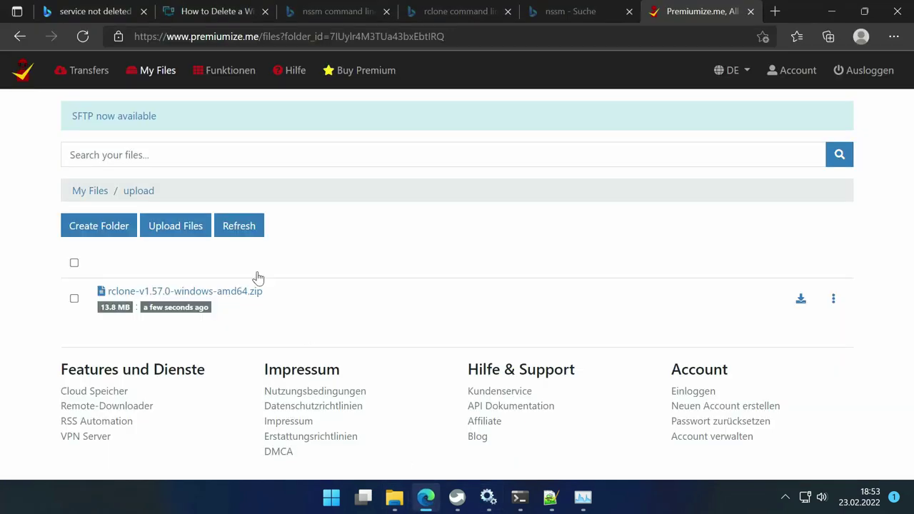
- Reload the upload folder on the Premiumize website and open Task Manager to check the ongoing transfer
{"action": "left_click", "coordinate": [139, 191]}
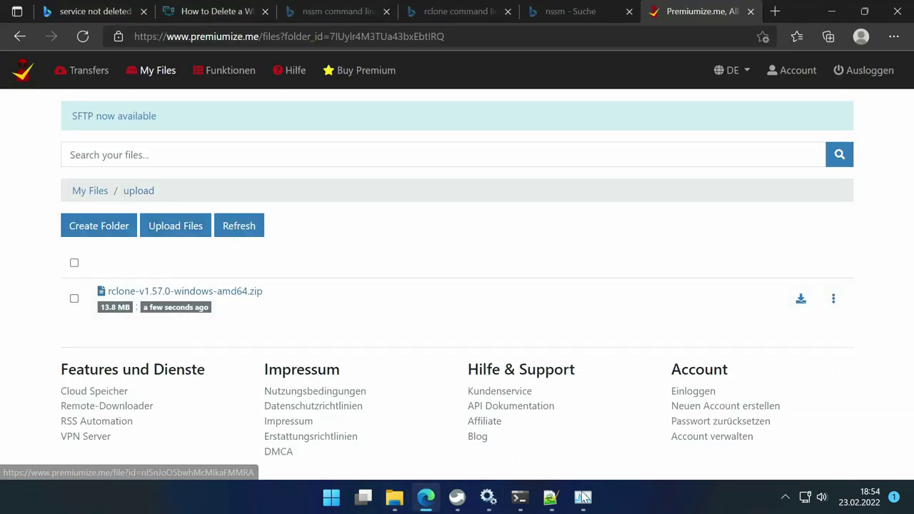
{"action": "left_click", "coordinate": [585, 504]}
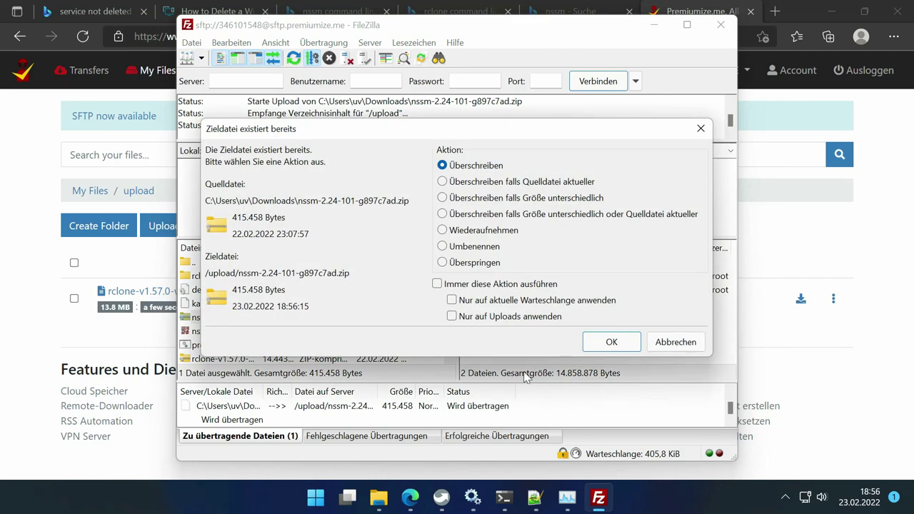
- Overwrite the existing nssm-2.24-101-g897c7ad.zip in FileZilla's upload transfer and reopen the upload folder on the Premiumize website
{"action": "left_click", "coordinate": [612, 345]}
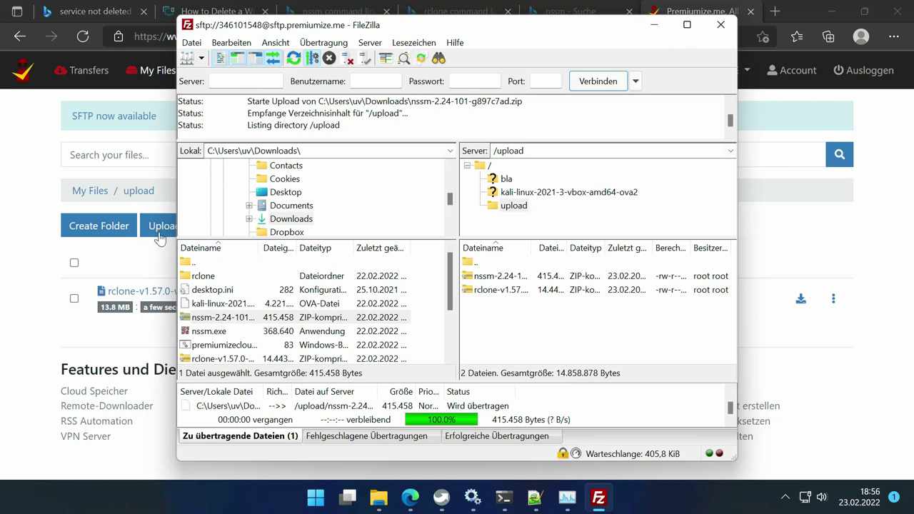
{"action": "left_click", "coordinate": [140, 190]}
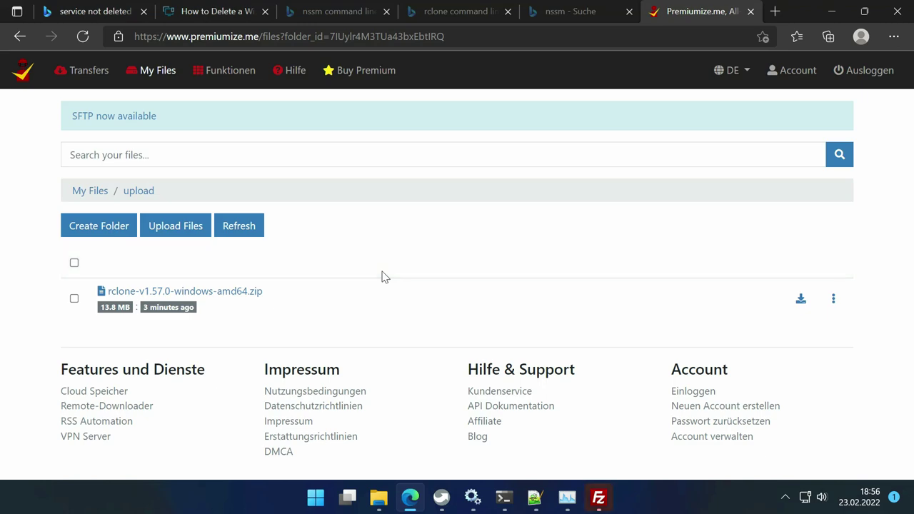
- Return to FileZilla and skip the existing nssm-2.24-101-g897c7ad.zip, with the chosen action set to always apply
{"action": "left_click", "coordinate": [599, 497]}
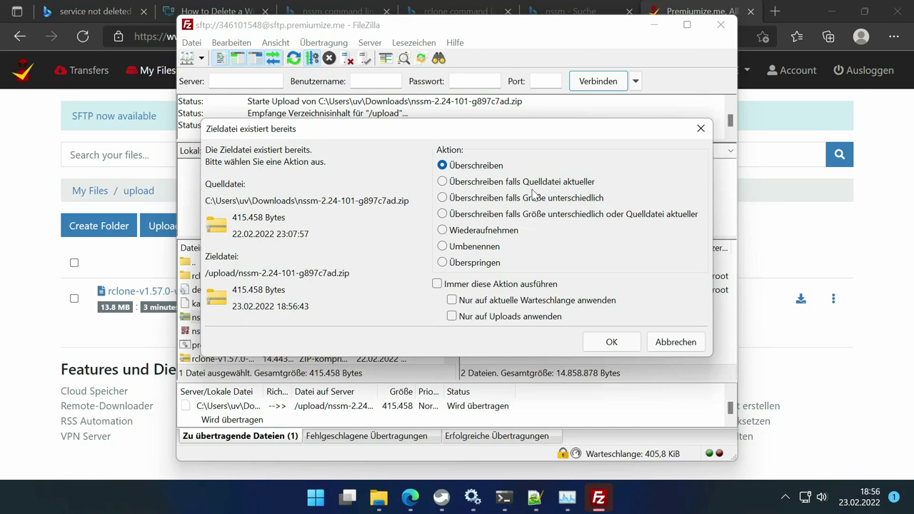
{"action": "left_click", "coordinate": [540, 284]}
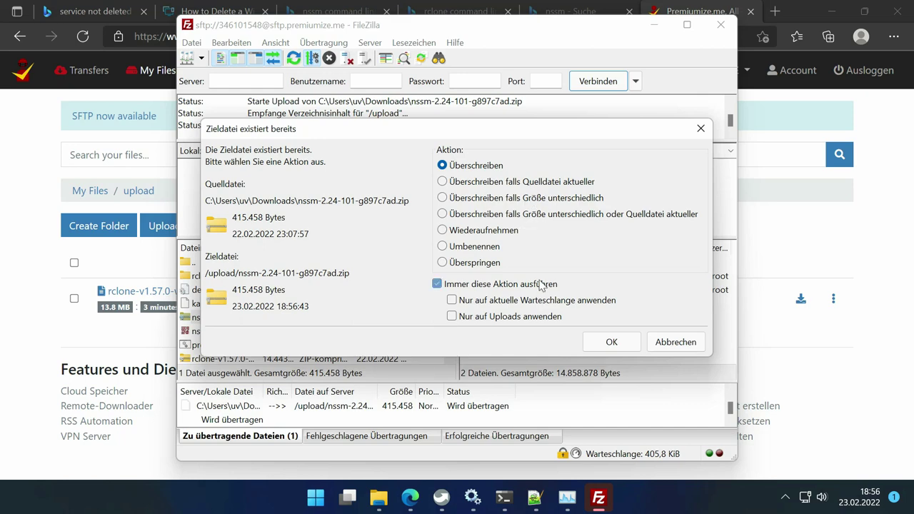
{"action": "left_click", "coordinate": [495, 264]}
{"action": "left_click", "coordinate": [612, 343]}
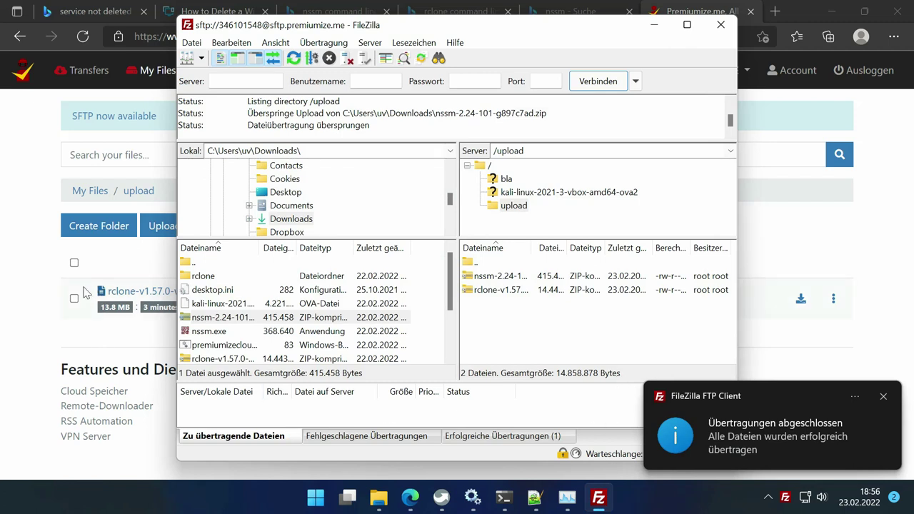
- Reopen the upload folder on the Premiumize website and refresh the remote /upload listing in FileZilla to compare their files
{"action": "left_click", "coordinate": [59, 321]}
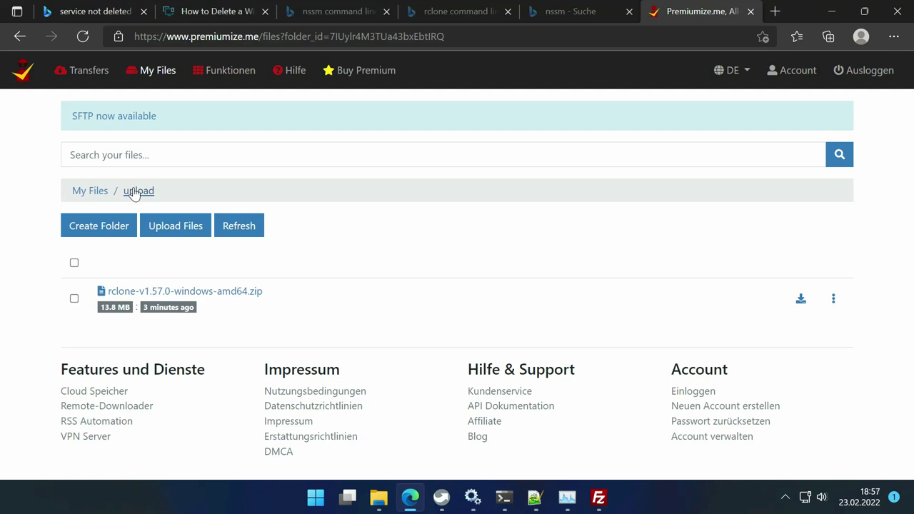
{"action": "left_click", "coordinate": [134, 193]}
{"action": "left_click", "coordinate": [600, 497]}
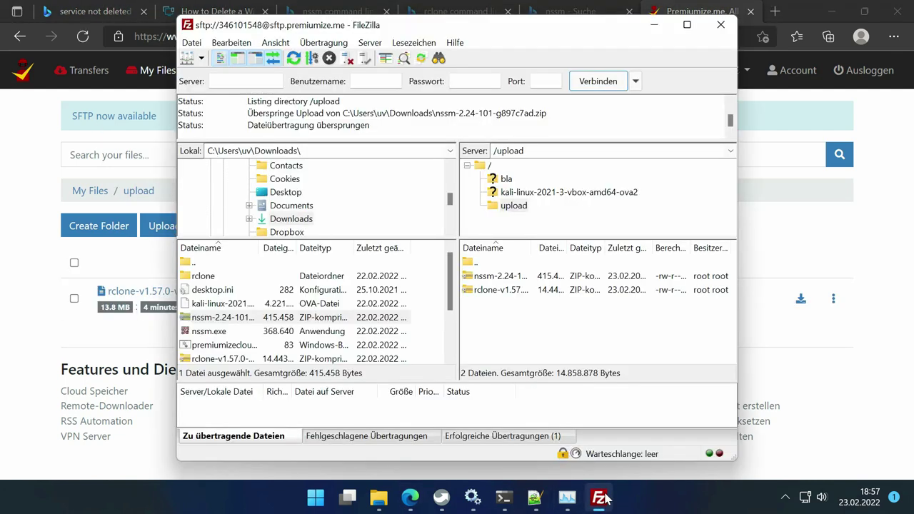
{"action": "right_click", "coordinate": [547, 318]}
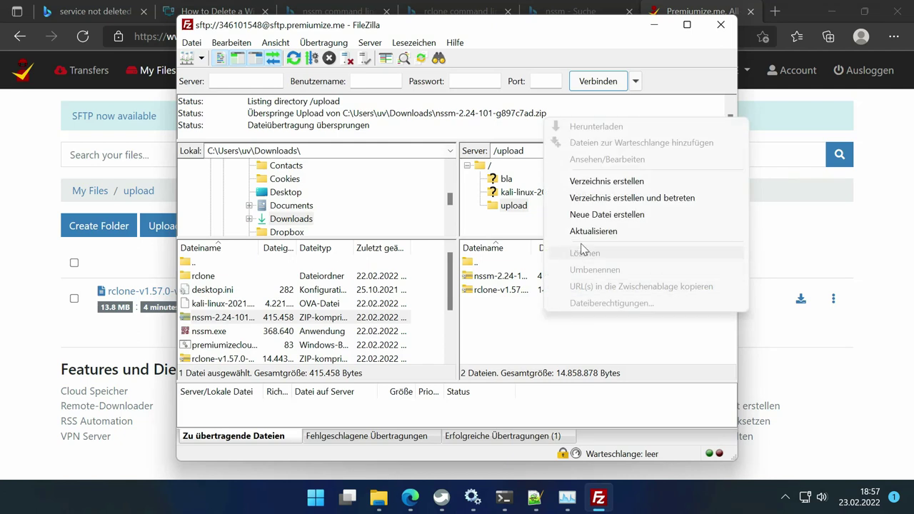
{"action": "left_click", "coordinate": [564, 231]}
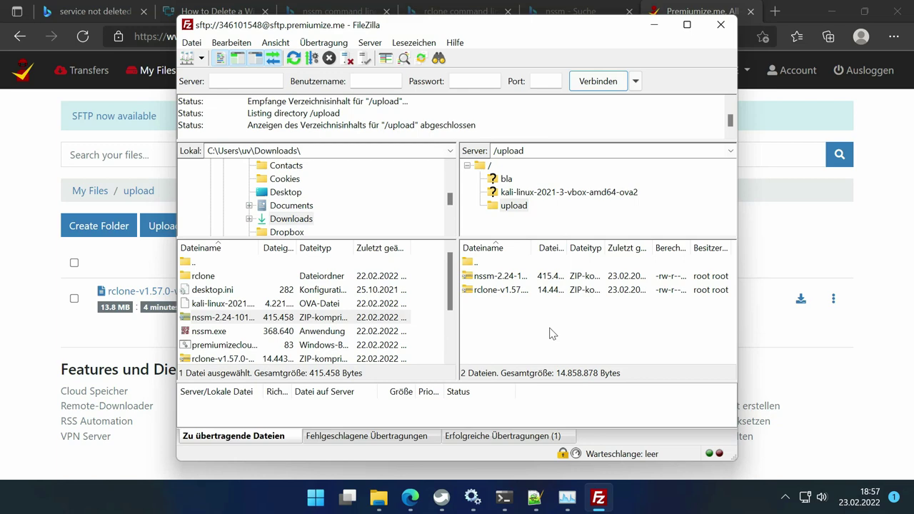
- Check the network usage of Rsync for cloud storage in Task Manager and refresh the website's upload folder listing
{"action": "left_click", "coordinate": [567, 498]}
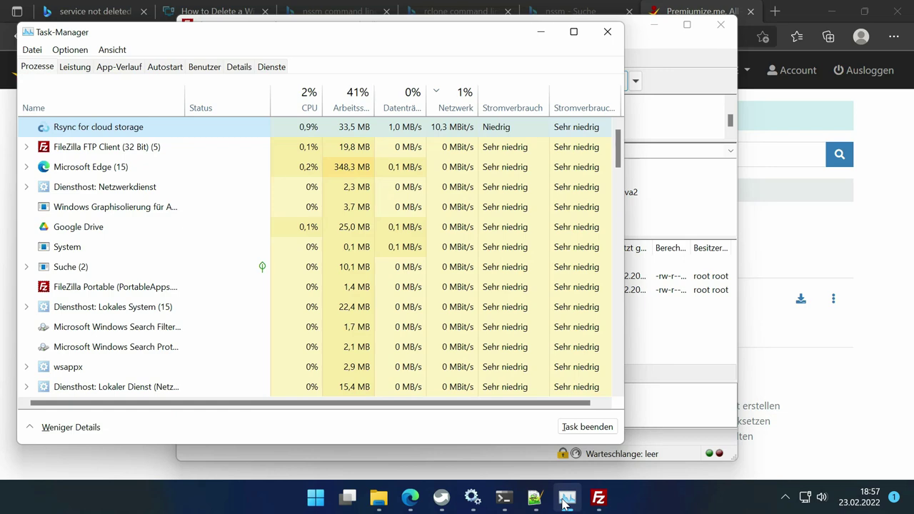
{"action": "left_click", "coordinate": [566, 498]}
{"action": "left_click", "coordinate": [70, 330]}
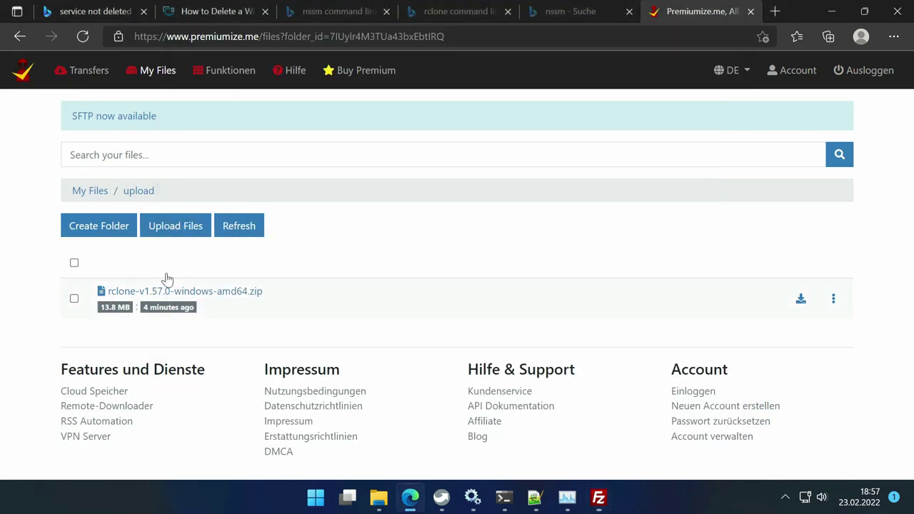
{"action": "left_click", "coordinate": [238, 226]}
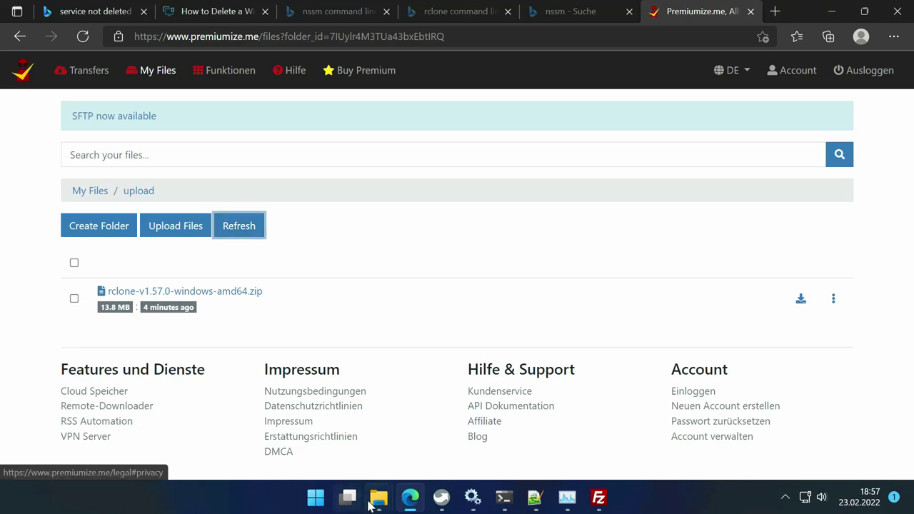
- Recheck the transfer activity in Task Manager, refresh the upload folder listing and reload the whole Premiumize page
{"action": "left_click", "coordinate": [567, 497]}
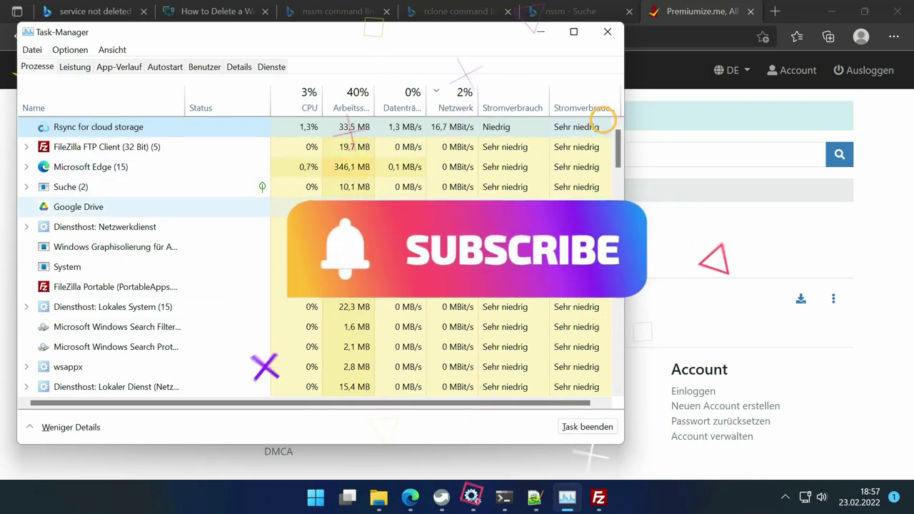
{"action": "left_click", "coordinate": [636, 306]}
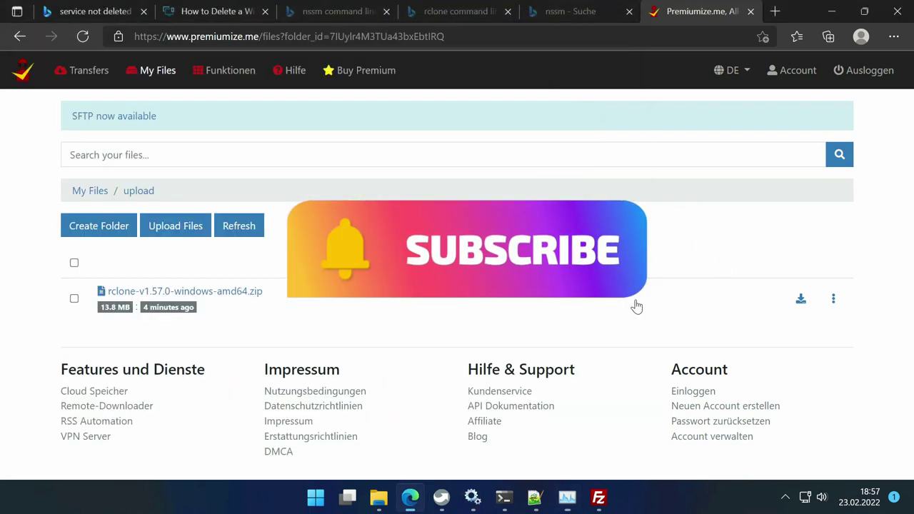
{"action": "left_click", "coordinate": [250, 239]}
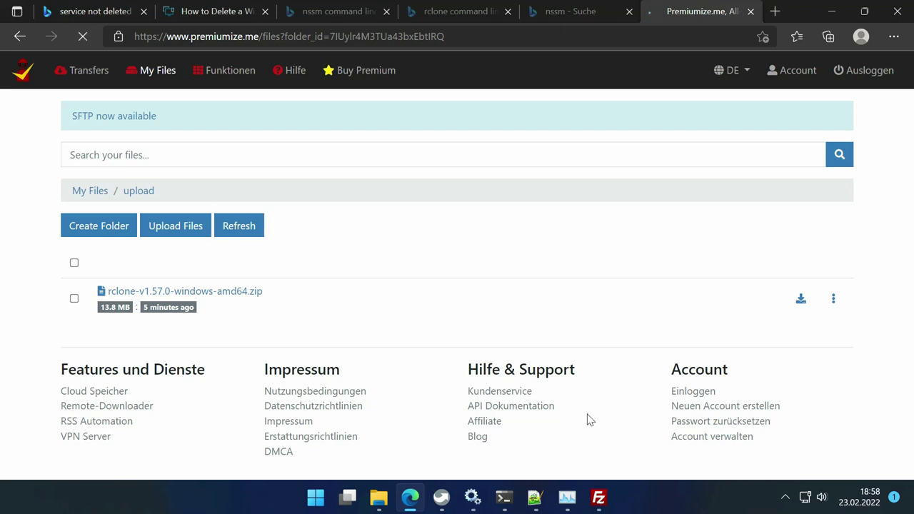
{"action": "key", "text": "F5"}
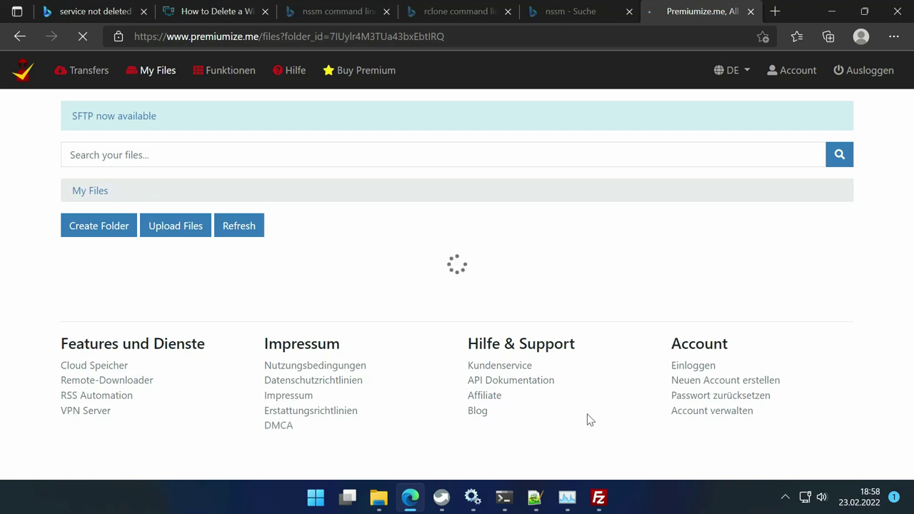